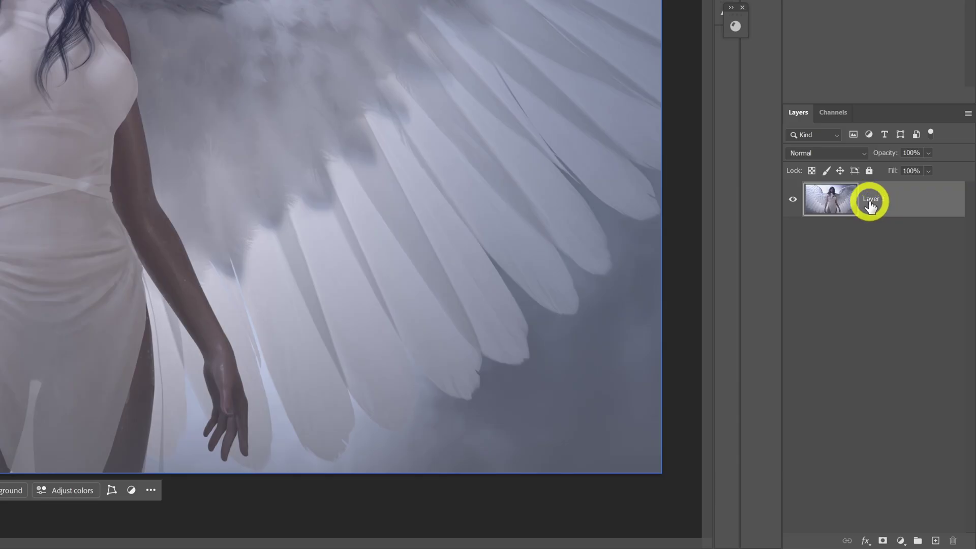
Step: Rename the image layer as Original
double_click(871, 199)
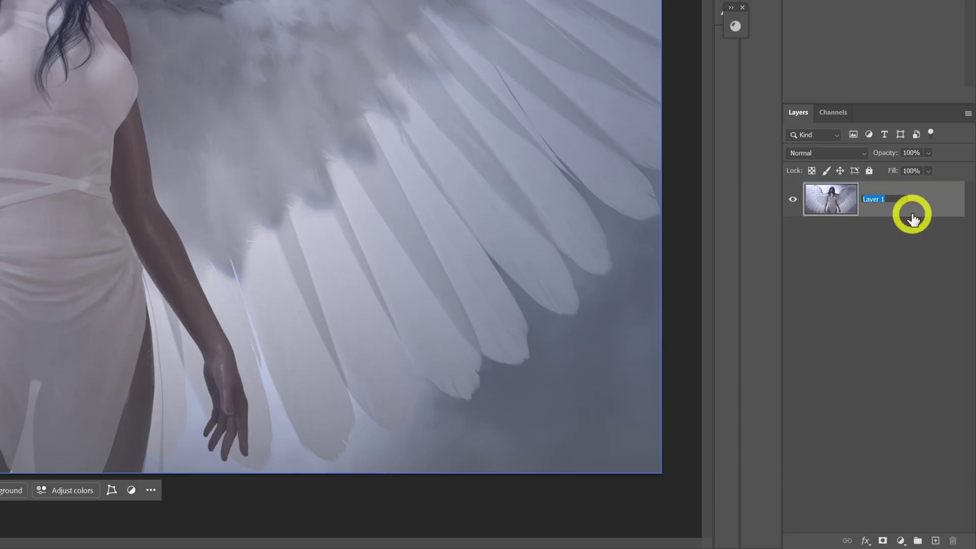
type("Original")
key("Return")
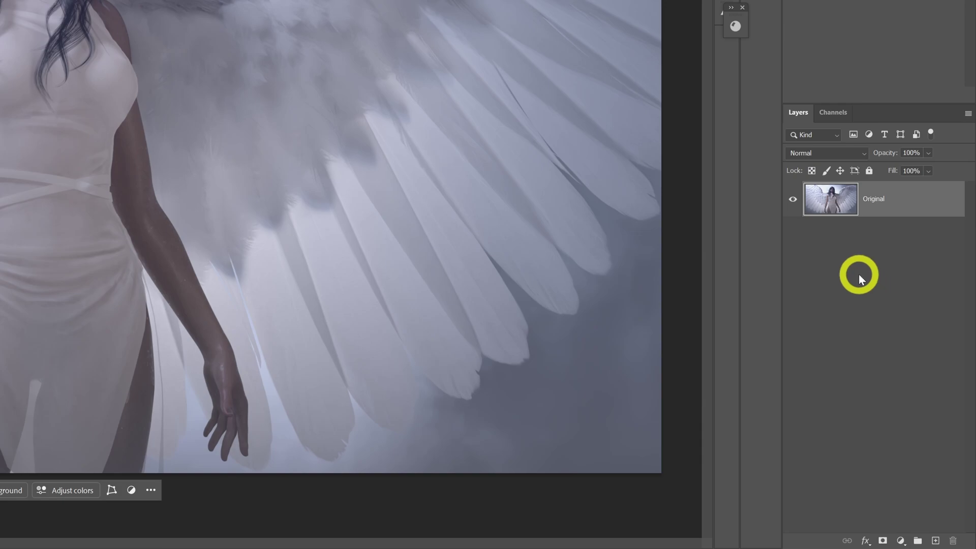
Step: Duplicate the Original layer four times
key("ctrl+j")
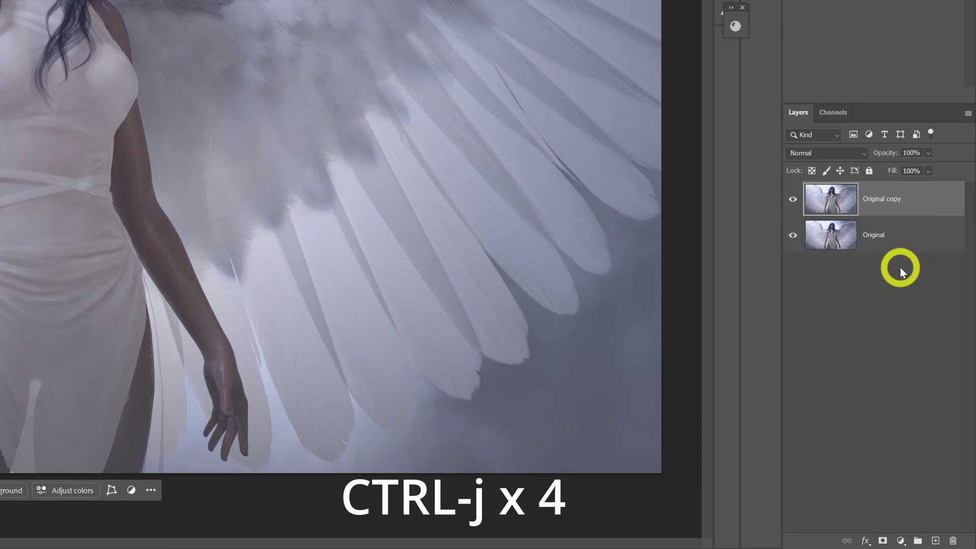
key("ctrl+j")
key("ctrl+j")
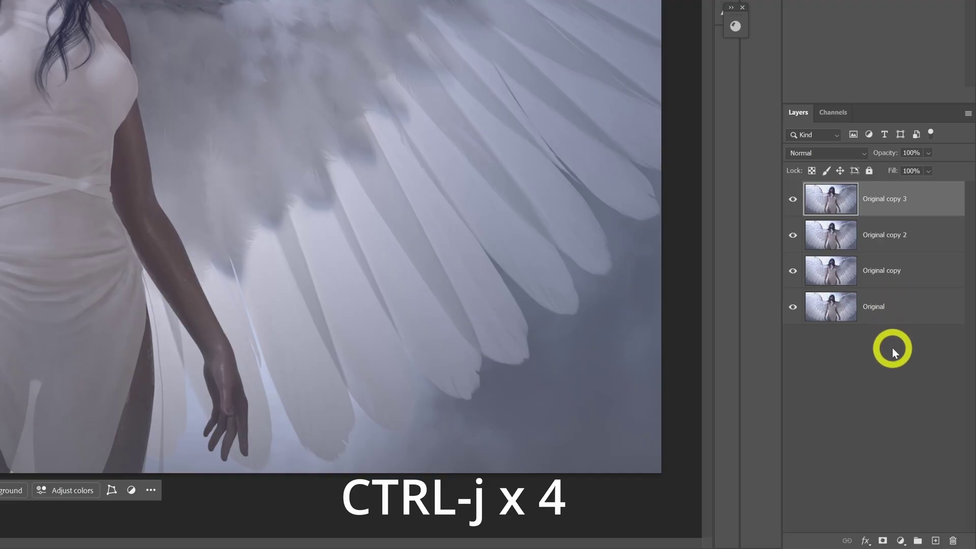
key("ctrl+j")
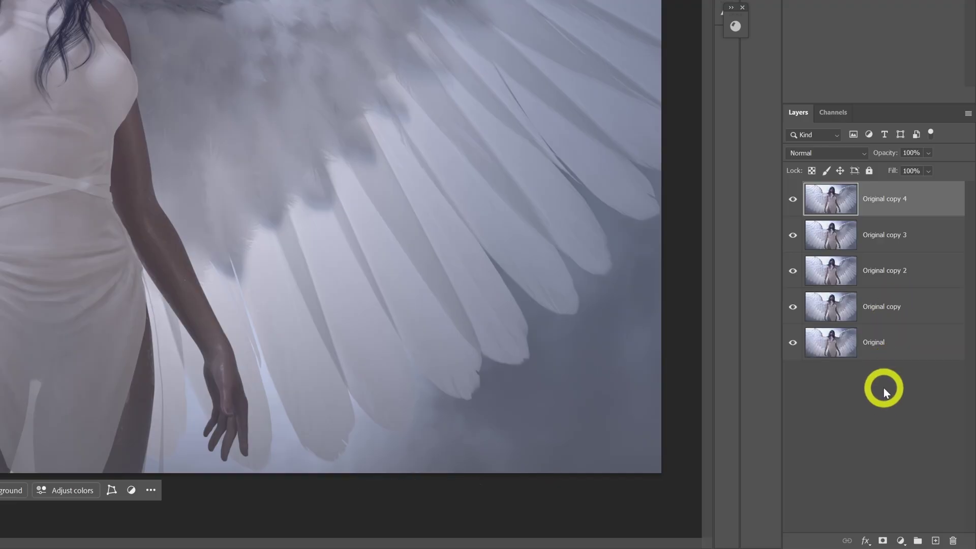
Step: Rename the three lower copies, working upward from the one above Original, as Tone, Contrast and Colour
left_click(883, 306)
double_click(884, 307)
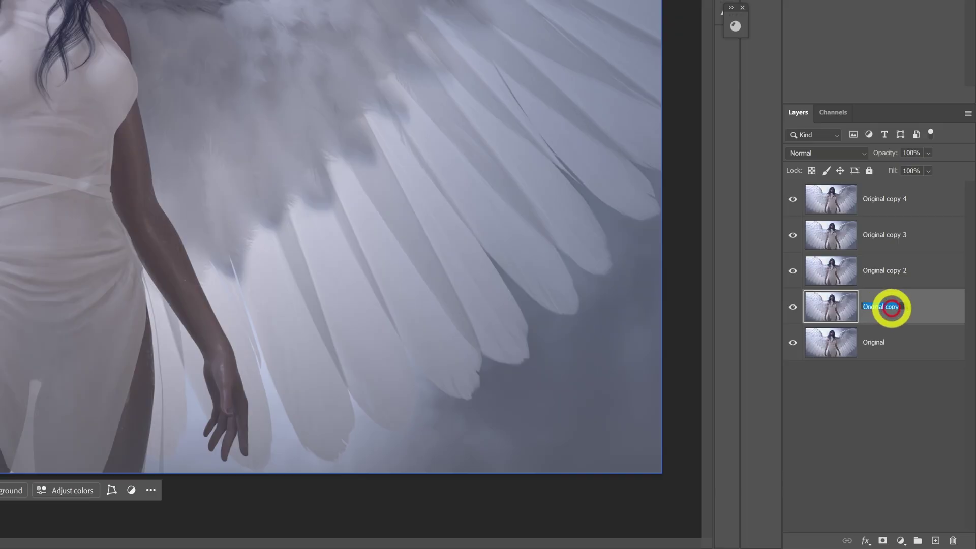
type("Tone")
key("Return")
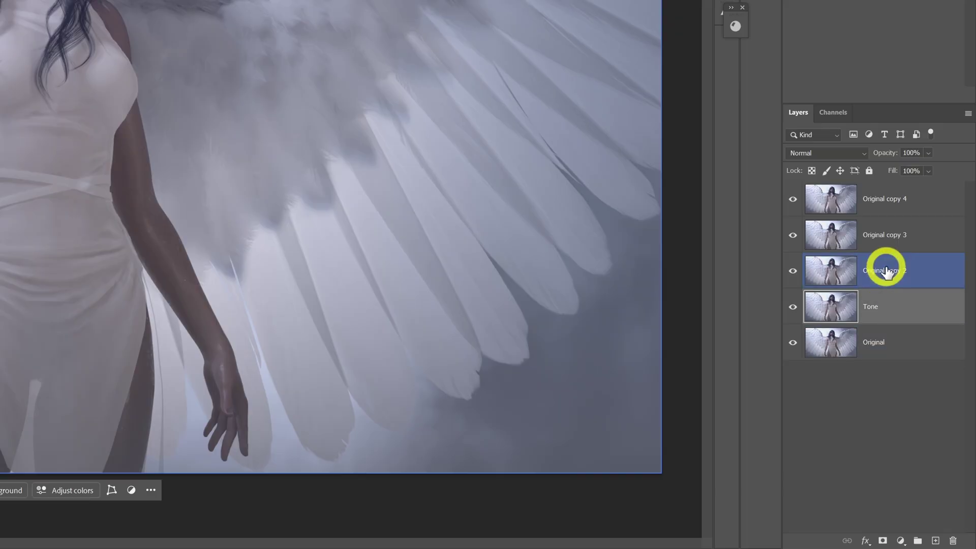
left_click(880, 271)
double_click(880, 271)
type("Contrast")
key("Return")
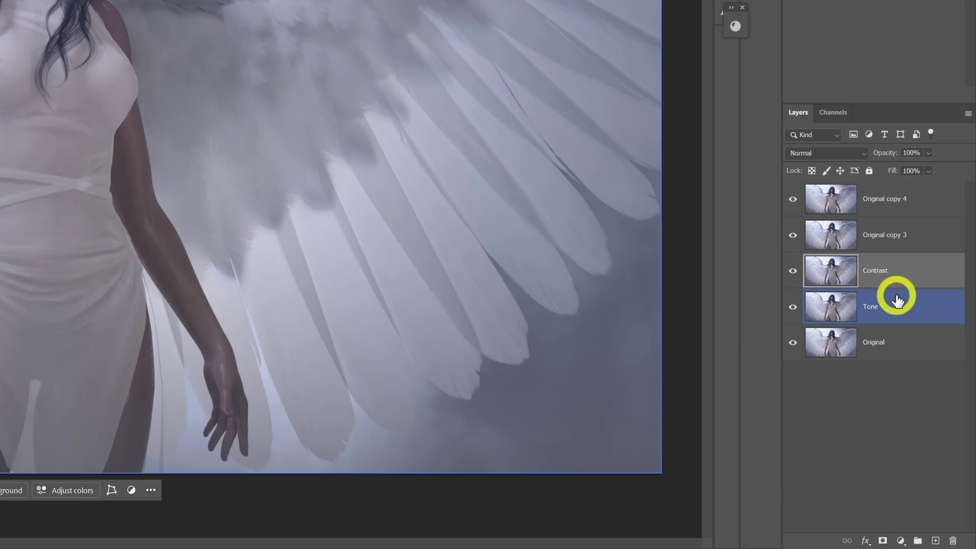
left_click(883, 244)
double_click(882, 243)
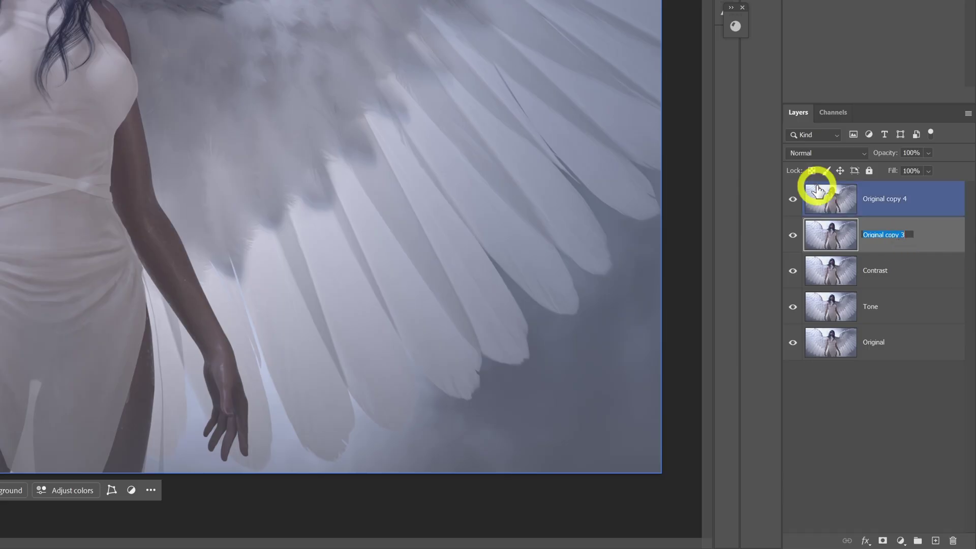
type("Colour")
key("Return")
Step: Rename the uppermost copy as Tone Contrast Colour and clear the layer selection
double_click(891, 200)
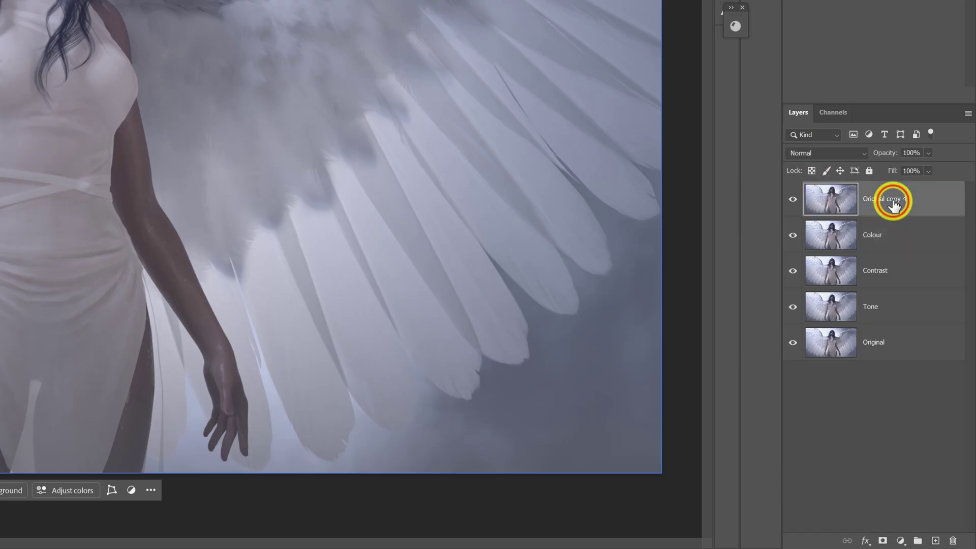
left_click(879, 362)
type("T")
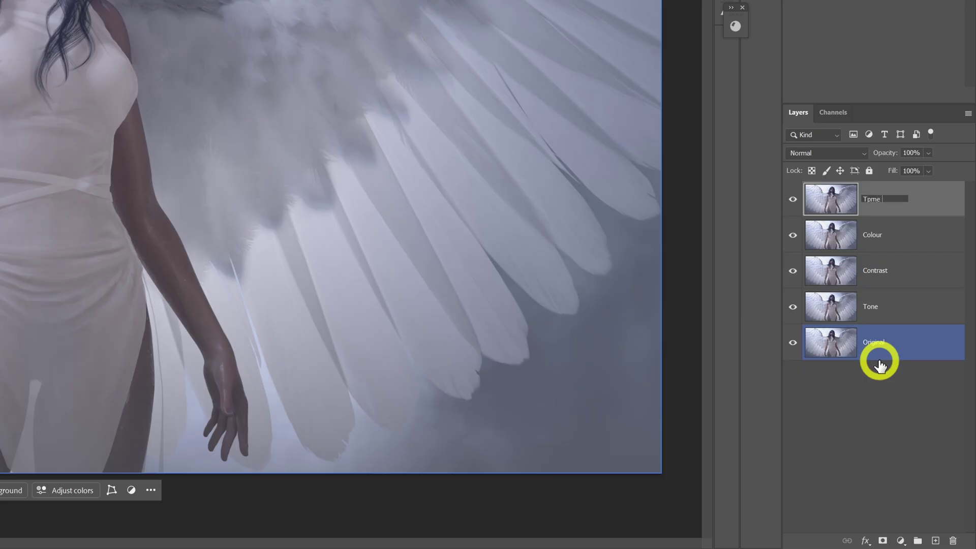
type("pm")
type("e Con")
type("trast Co")
type("lour")
key("Return")
left_click(887, 384)
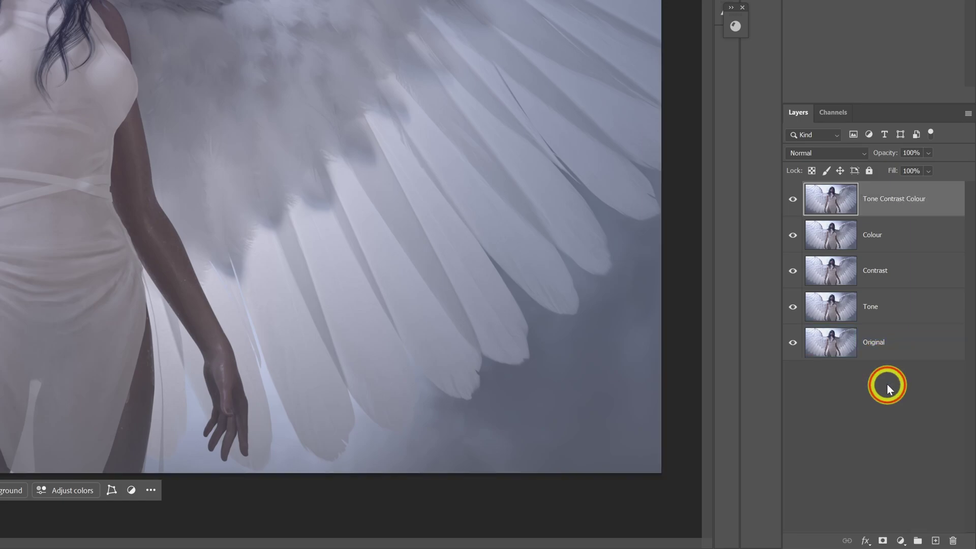
left_click(887, 385)
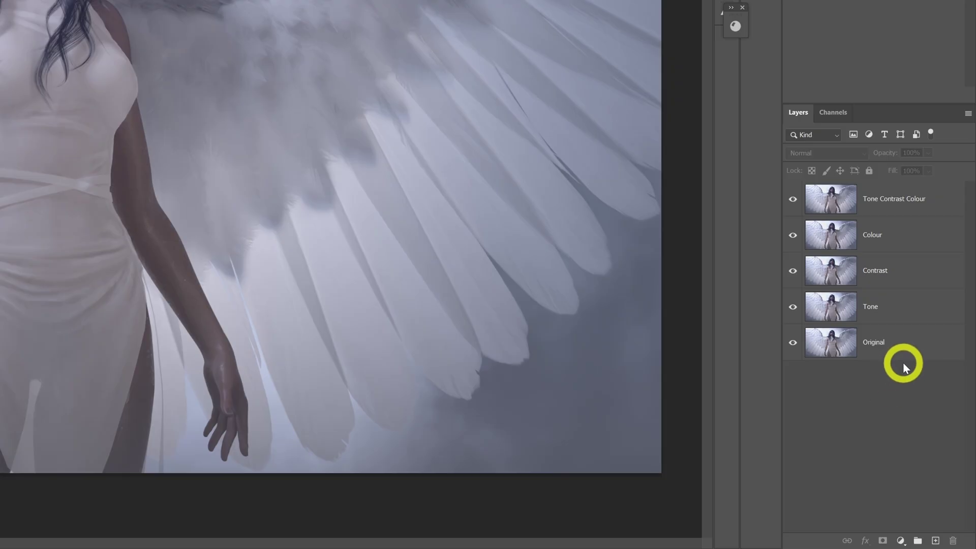
Step: Hide the Contrast, Colour and Tone Contrast Colour layers, leaving Tone and Original visible
left_click(909, 341)
left_click(877, 308)
left_click(793, 271)
left_click(791, 235)
left_click(791, 217)
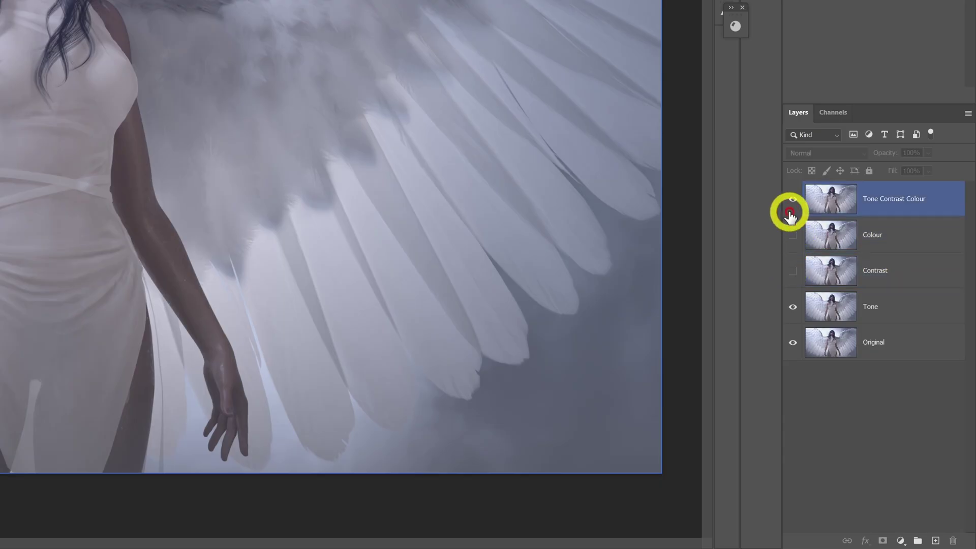
Step: Apply Auto Tone to the Tone layer and compare the image with that layer hidden and shown
left_click(863, 305)
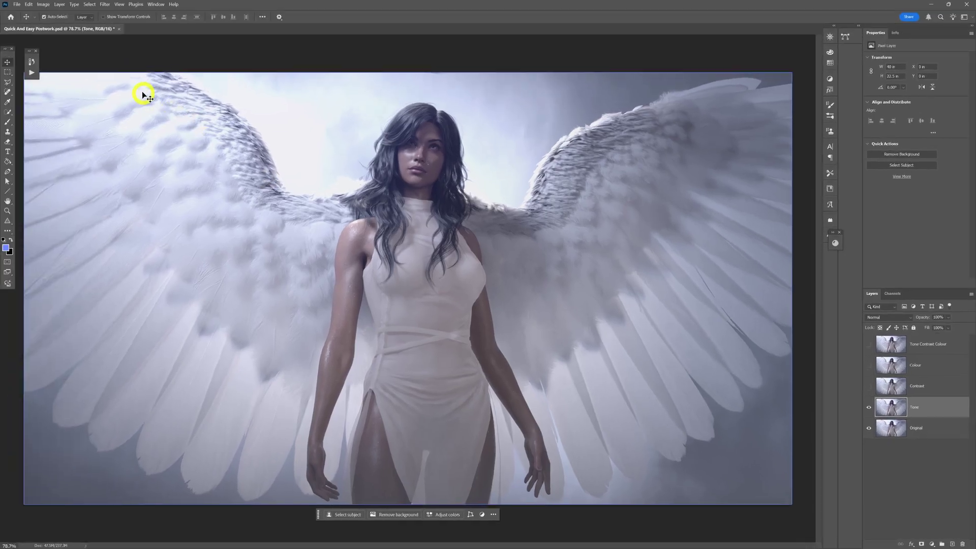
left_click(44, 4)
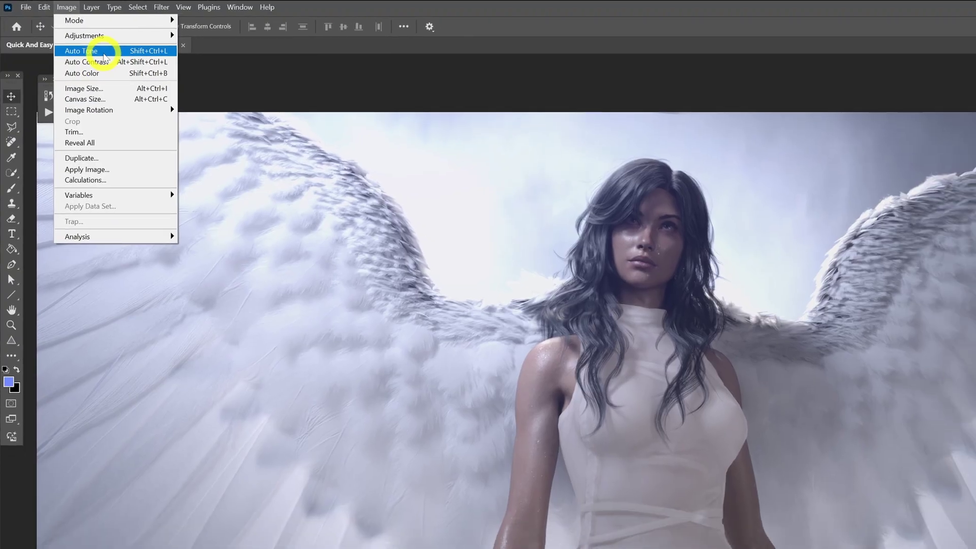
left_click(112, 63)
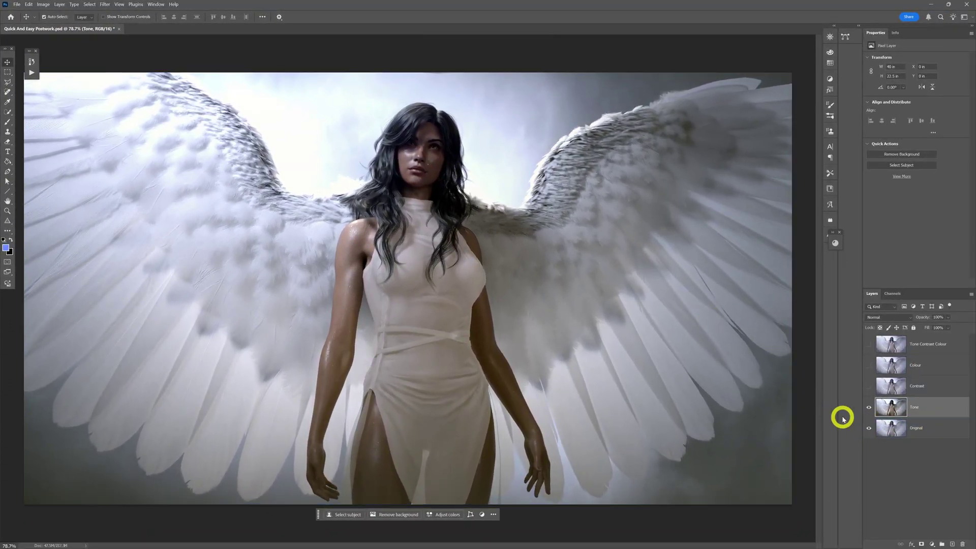
left_click(868, 407)
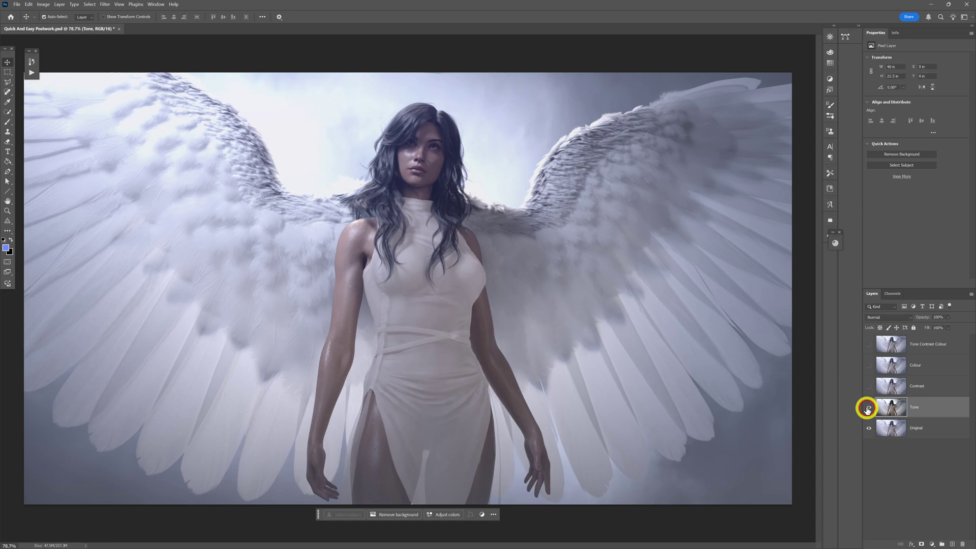
left_click(869, 407)
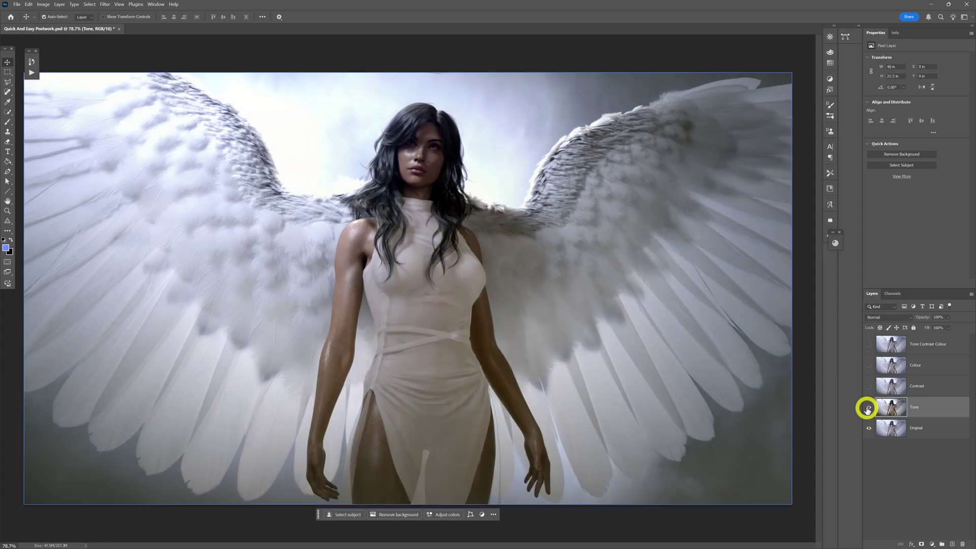
Step: Show the Contrast layer and apply Auto Contrast to it
left_click(911, 390)
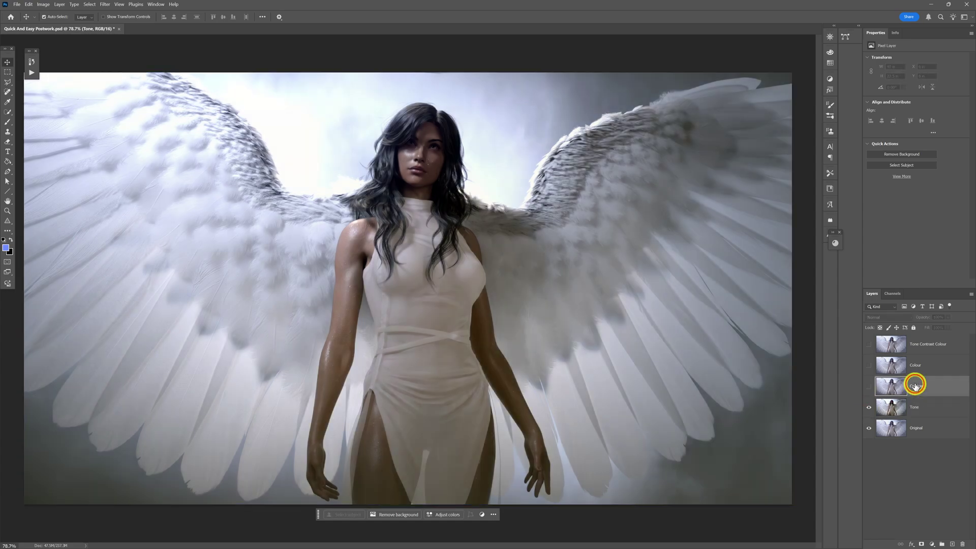
left_click(868, 386)
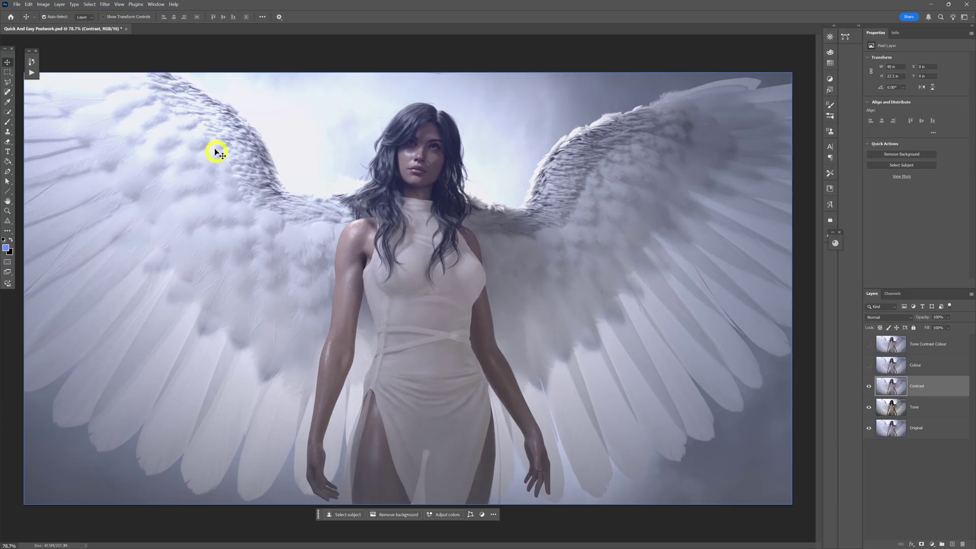
left_click(43, 4)
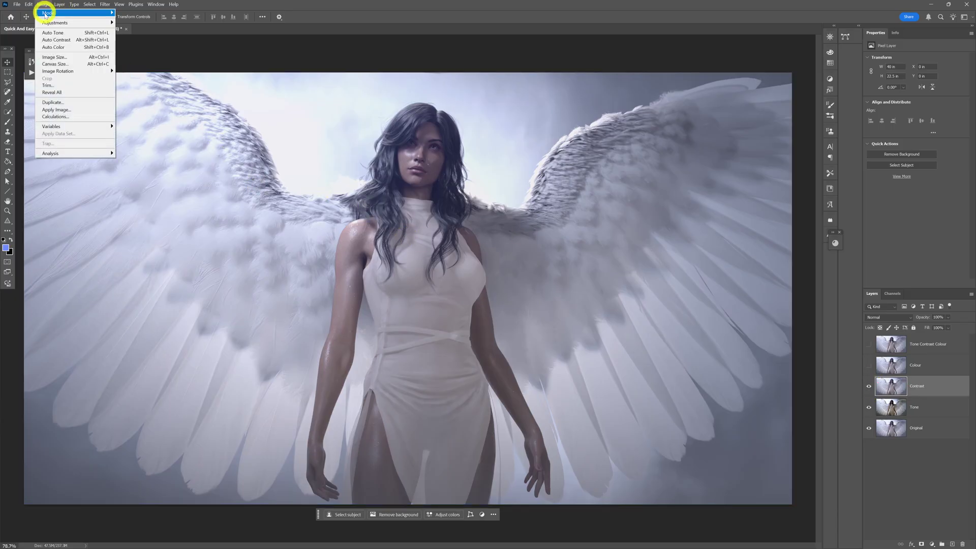
left_click(71, 40)
Step: Show the Colour layer and apply Auto Color to it
left_click(869, 371)
left_click(939, 366)
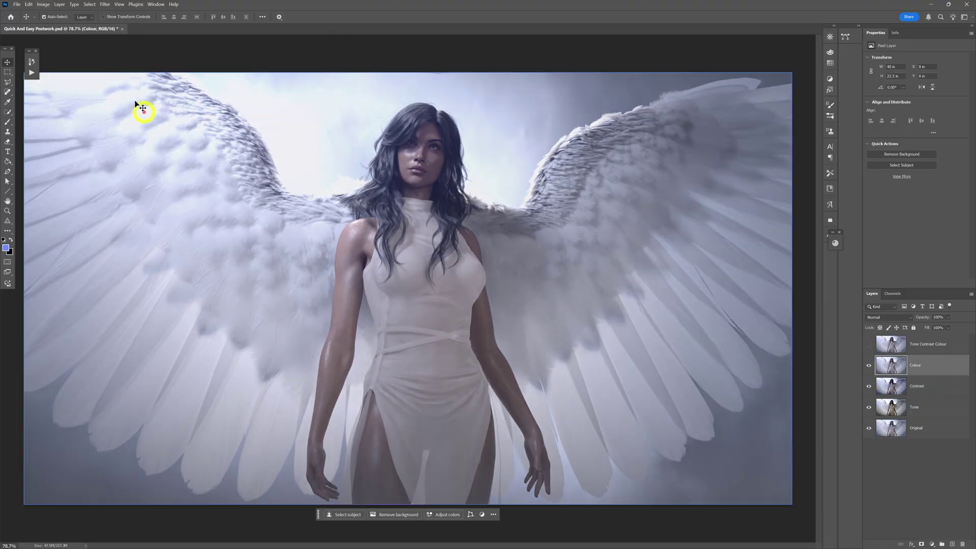
left_click(43, 4)
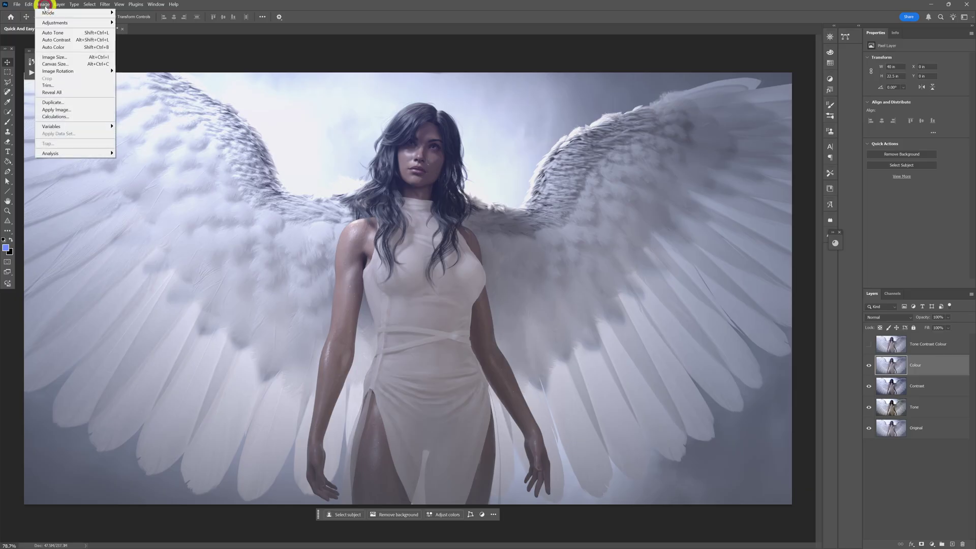
left_click(61, 47)
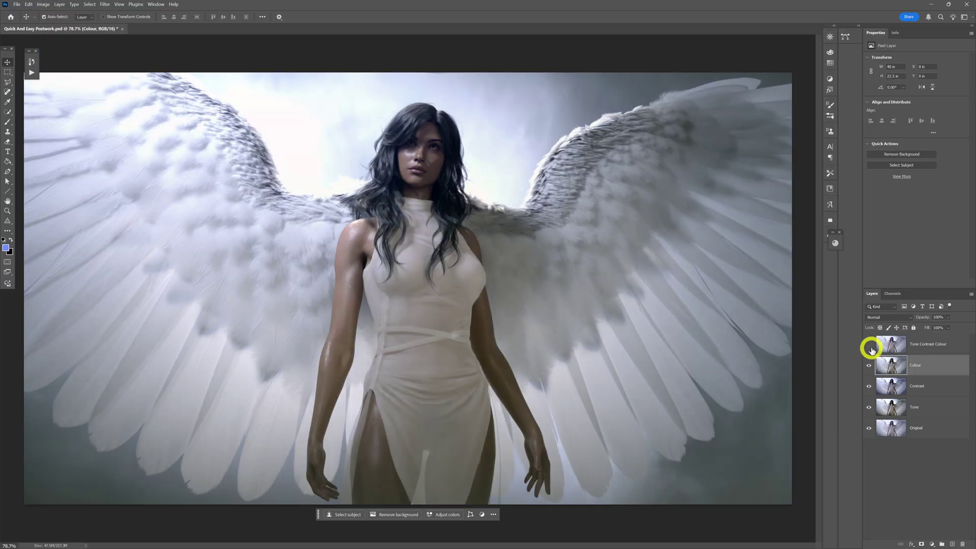
Step: Show the Tone Contrast Colour layer and apply Auto Tone, Auto Contrast and Auto Color to it in sequence
left_click(869, 345)
left_click(916, 343)
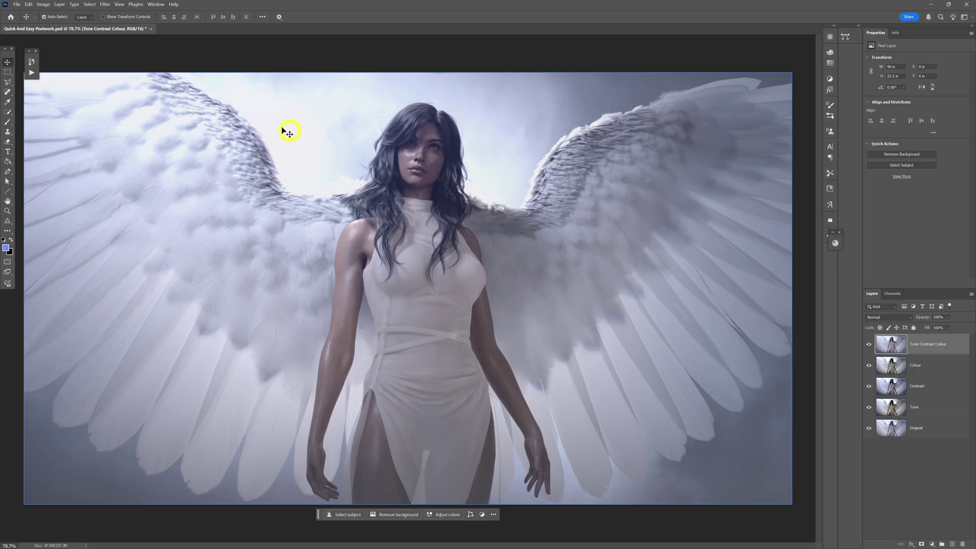
left_click(43, 4)
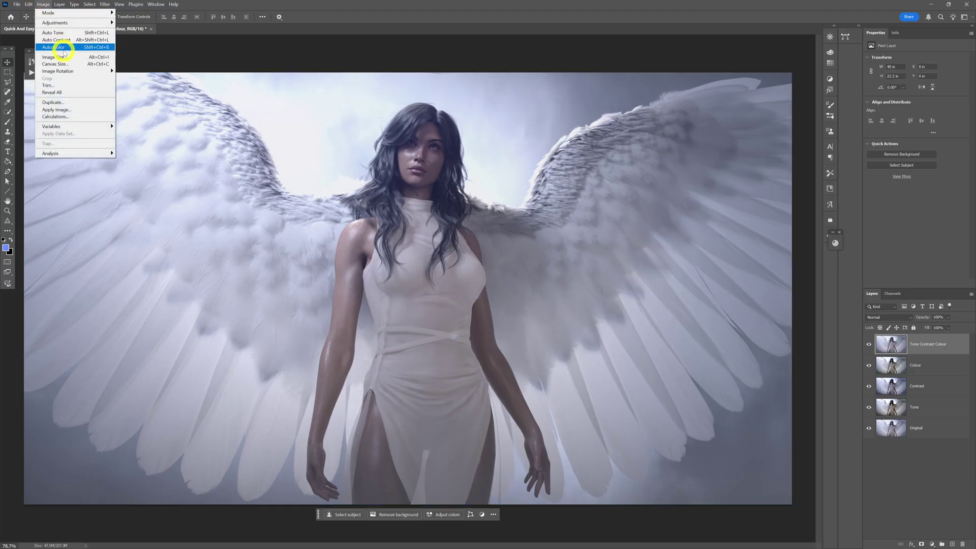
left_click(62, 33)
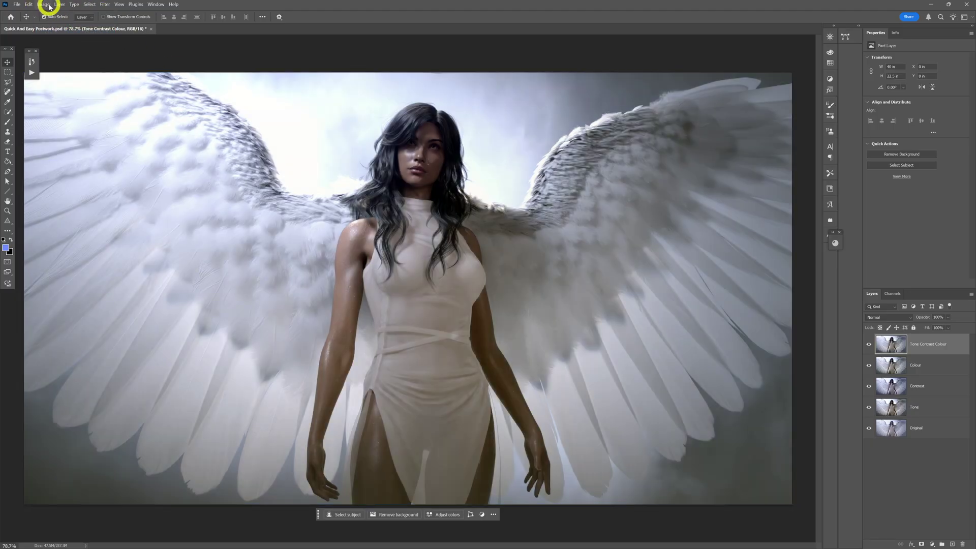
left_click(43, 4)
left_click(70, 37)
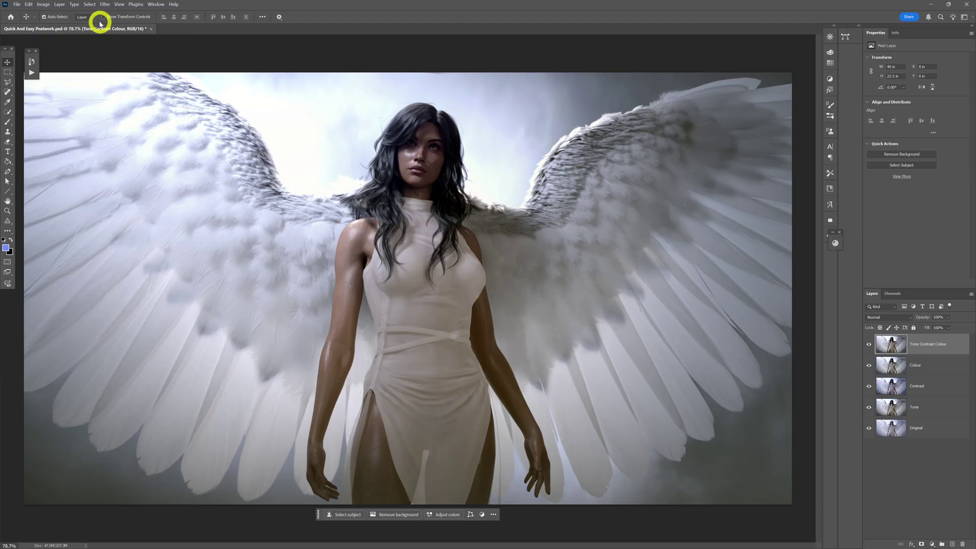
left_click(44, 4)
left_click(54, 40)
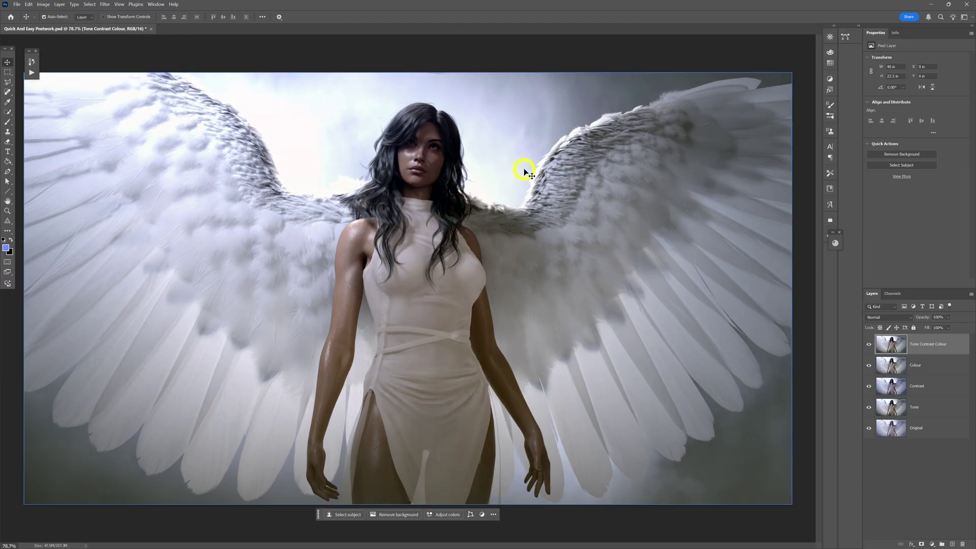
Step: Move the Original layer above all the corrected copies in the layer stack
left_click(924, 389)
left_click(932, 414)
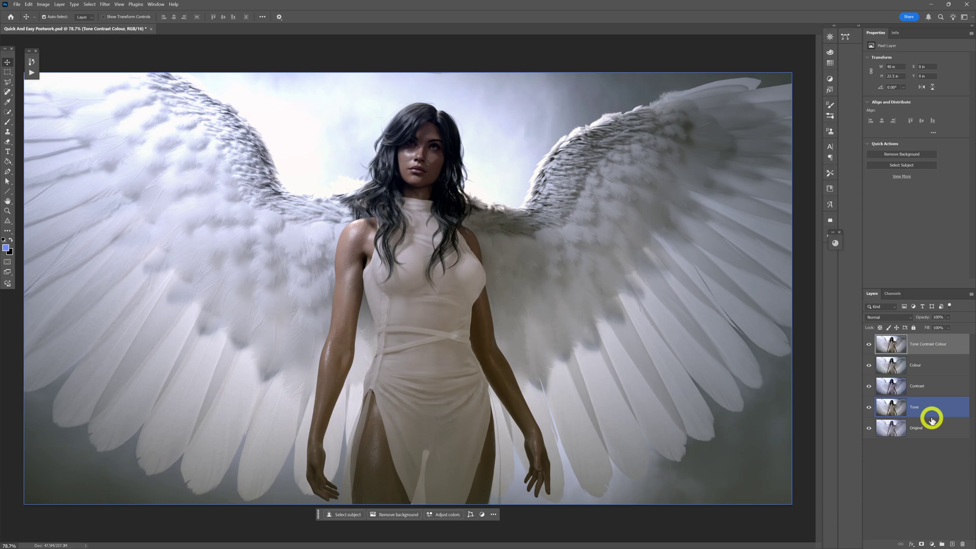
left_click(933, 434)
left_click(924, 453)
left_click(919, 413)
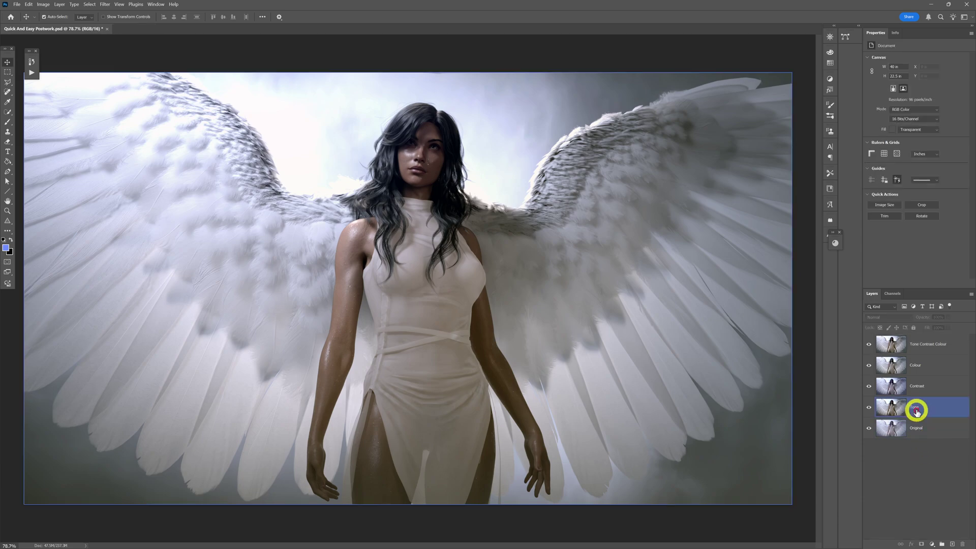
left_click(923, 432)
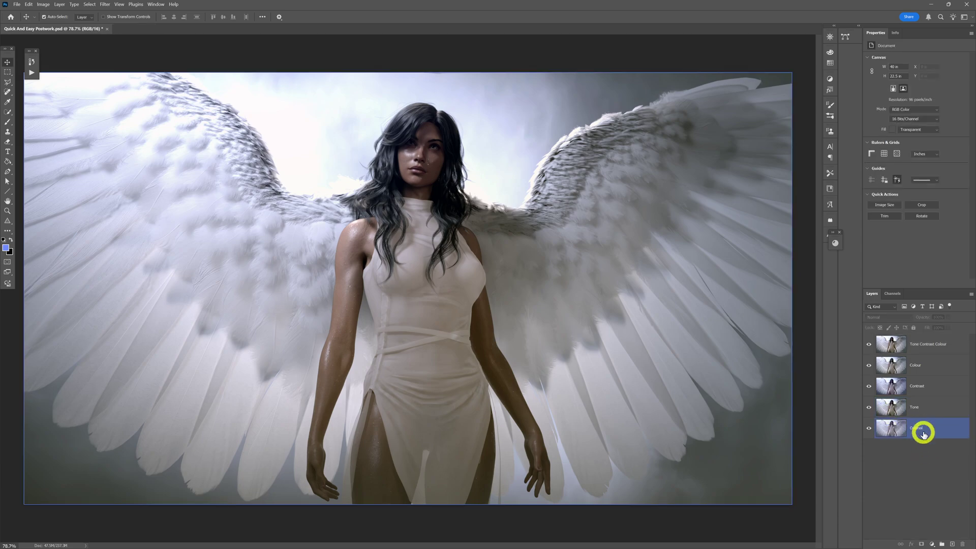
left_click_drag(923, 433, 924, 338)
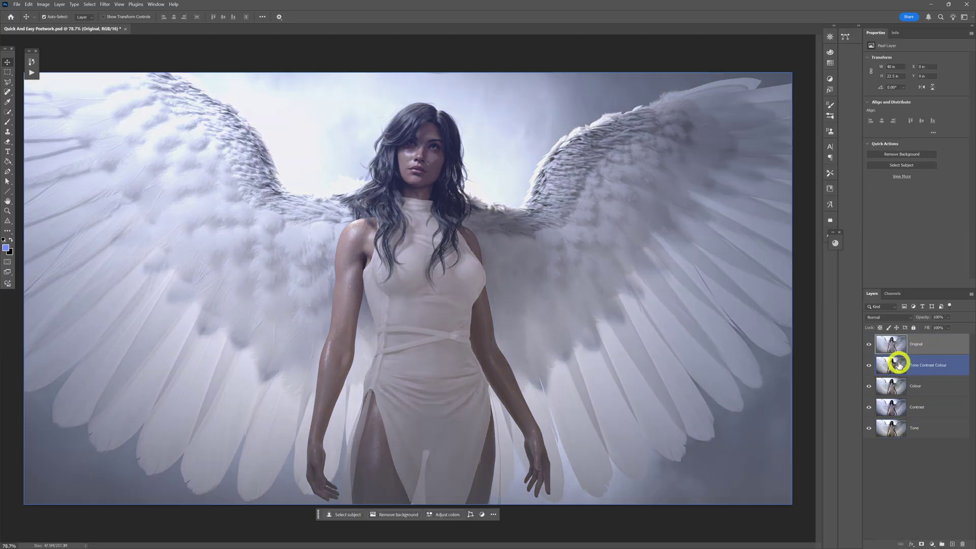
Step: Hide the Contrast, Colour and Tone Contrast Colour layers and toggle the Original layer's visibility to compare it with Tone
left_click(875, 390)
left_click(871, 404)
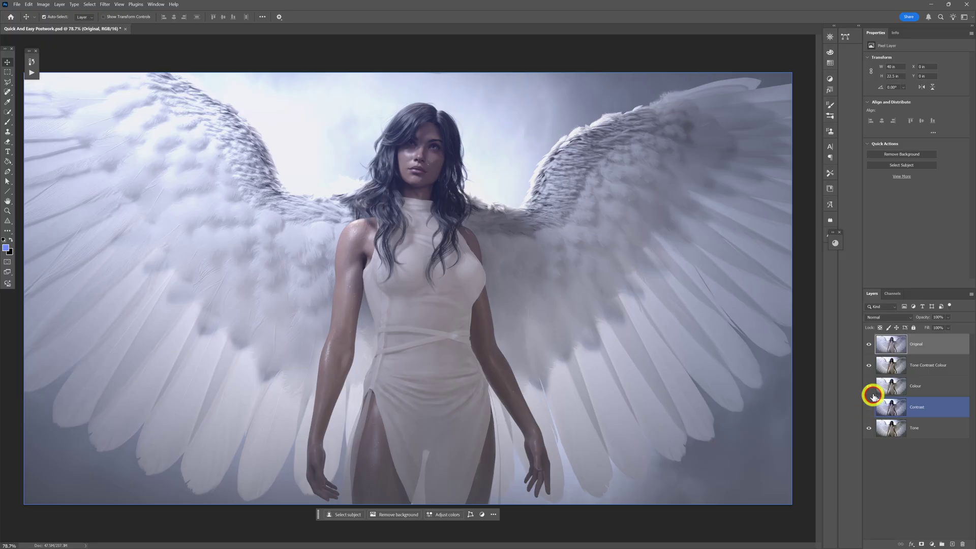
left_click(871, 375)
left_click_drag(871, 404, 870, 407)
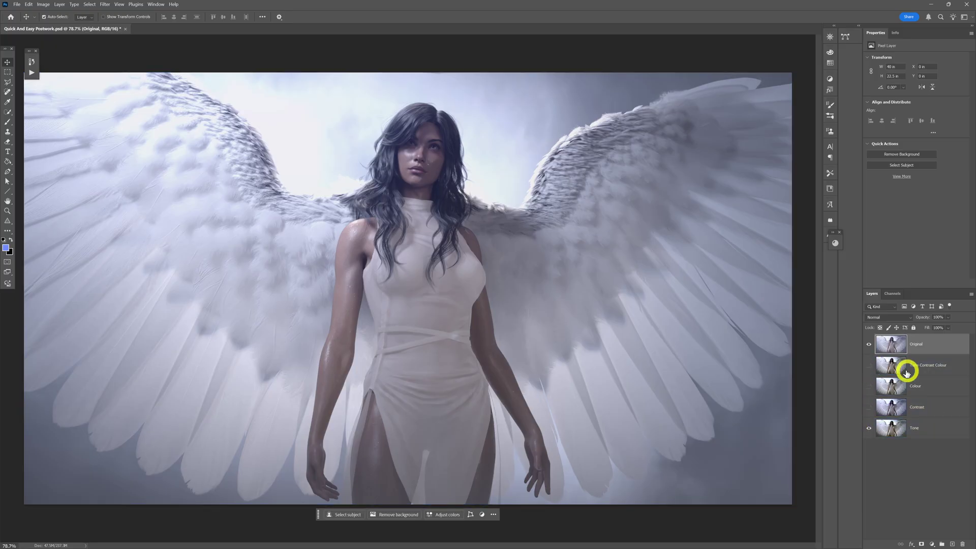
left_click(870, 346)
left_click(870, 346)
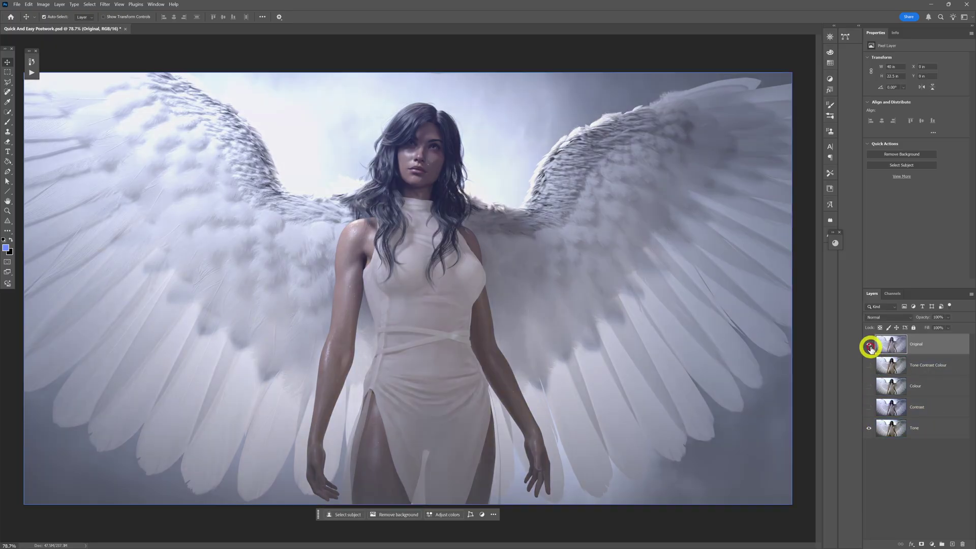
Step: Show the Contrast, Colour and Tone Contrast Colour layers one by one, comparing each with the Original layer by toggling its visibility
left_click(869, 408)
left_click(870, 345)
left_click(872, 347)
left_click(869, 388)
left_click(871, 344)
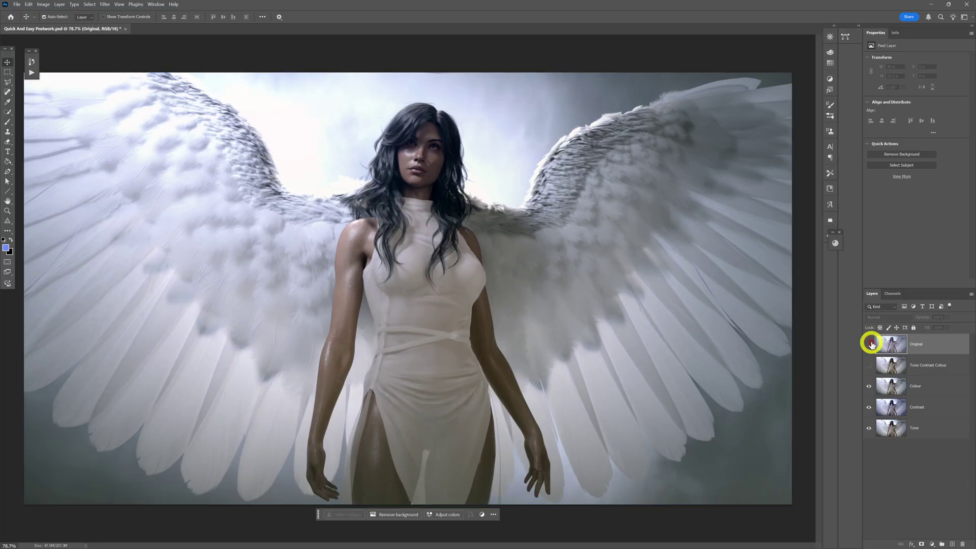
left_click(871, 345)
left_click(871, 364)
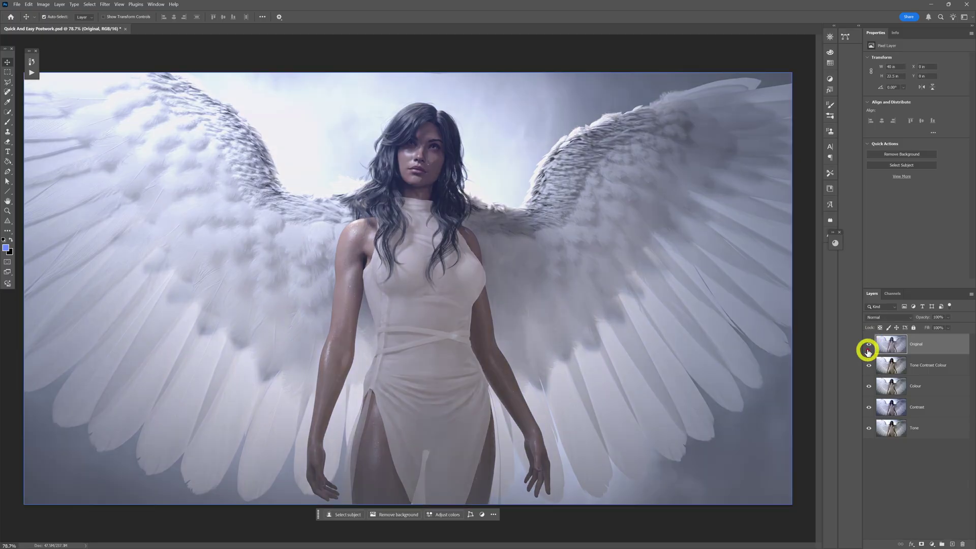
left_click(869, 346)
left_click(869, 346)
Step: Move the Original layer to the bottom of the stack and hide every layer above Tone, leaving Tone selected
left_click_drag(917, 353, 913, 442)
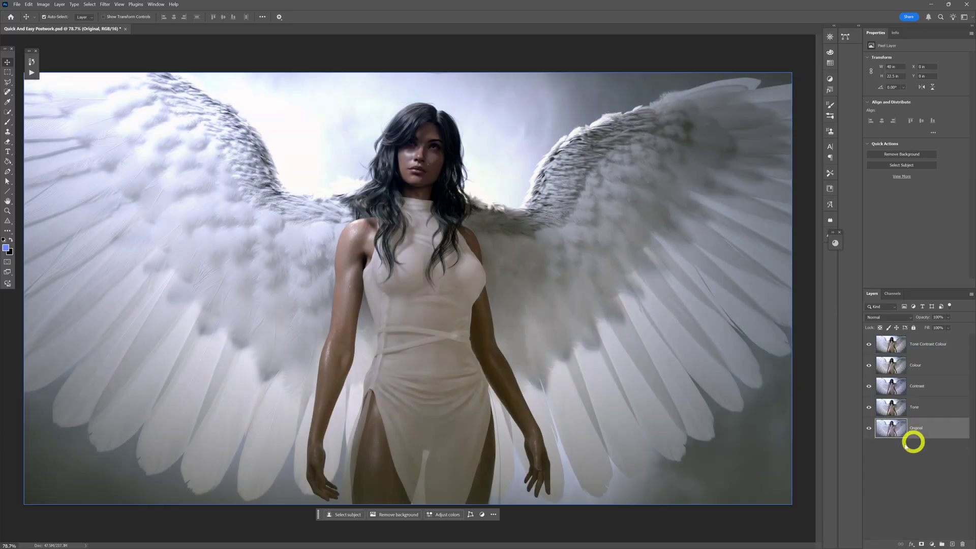
left_click(914, 473)
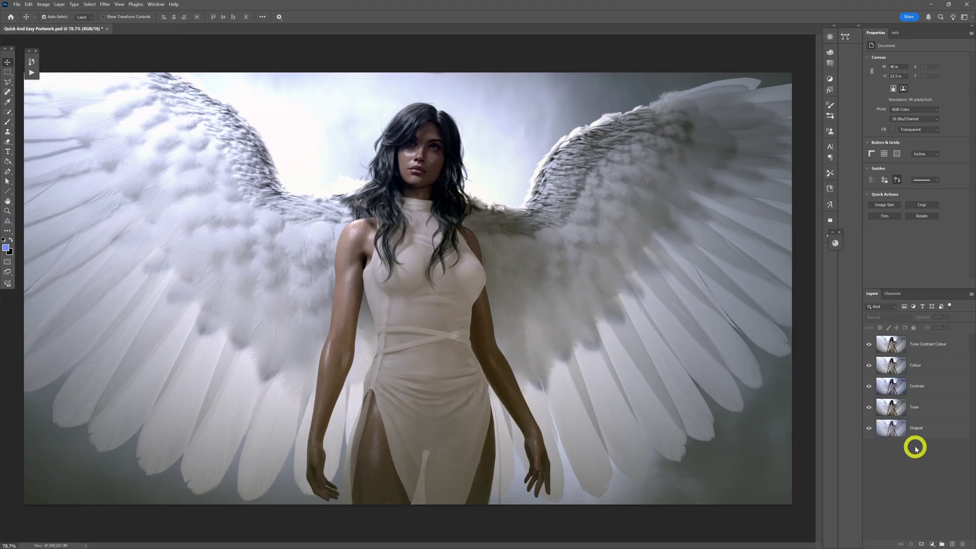
left_click_drag(869, 344, 872, 379)
left_click(908, 331)
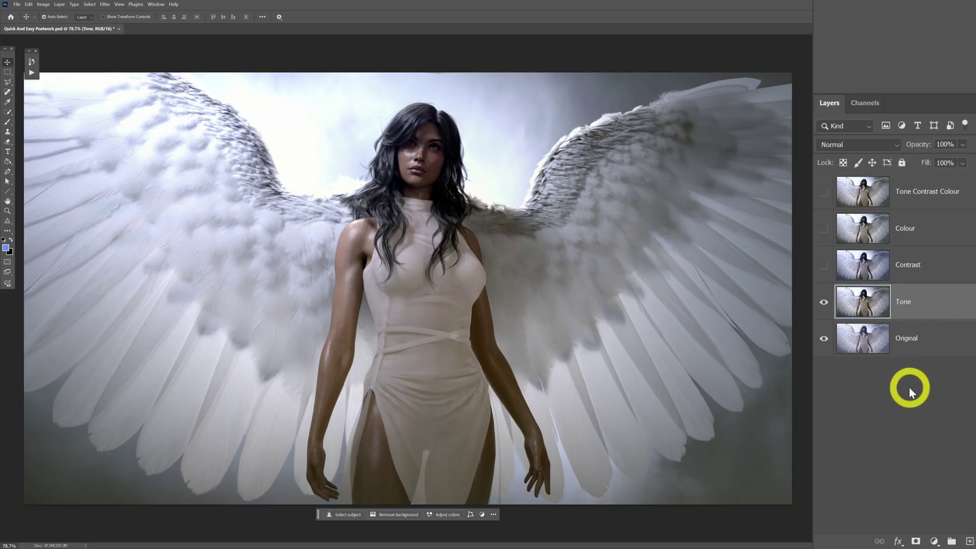
Step: Set the Tone layer's blend mode to Screen and lower its opacity to 40%
left_click(897, 145)
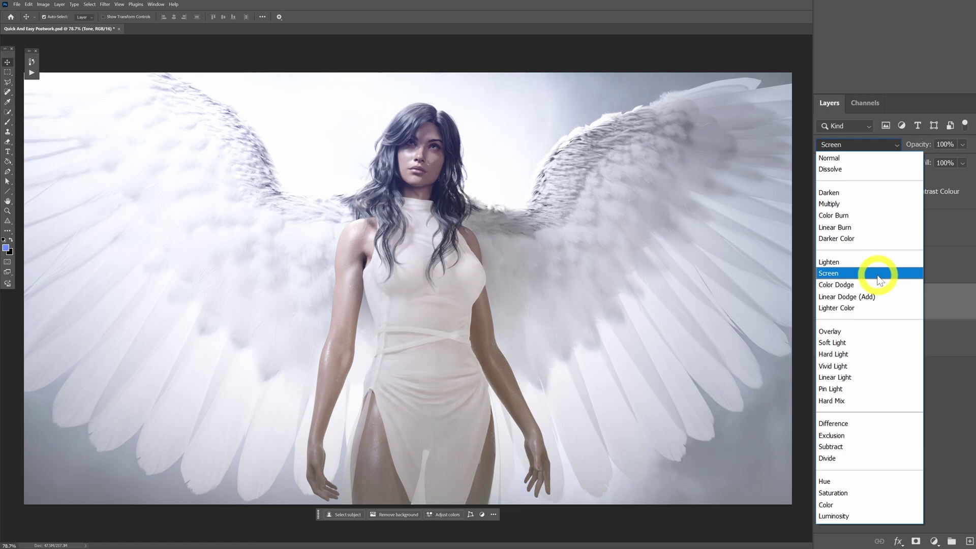
left_click(880, 280)
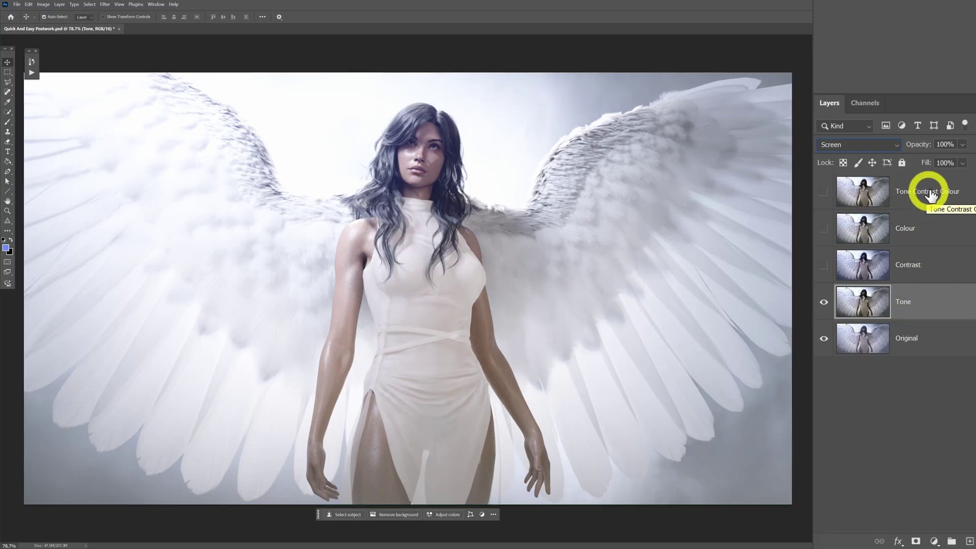
left_click(964, 146)
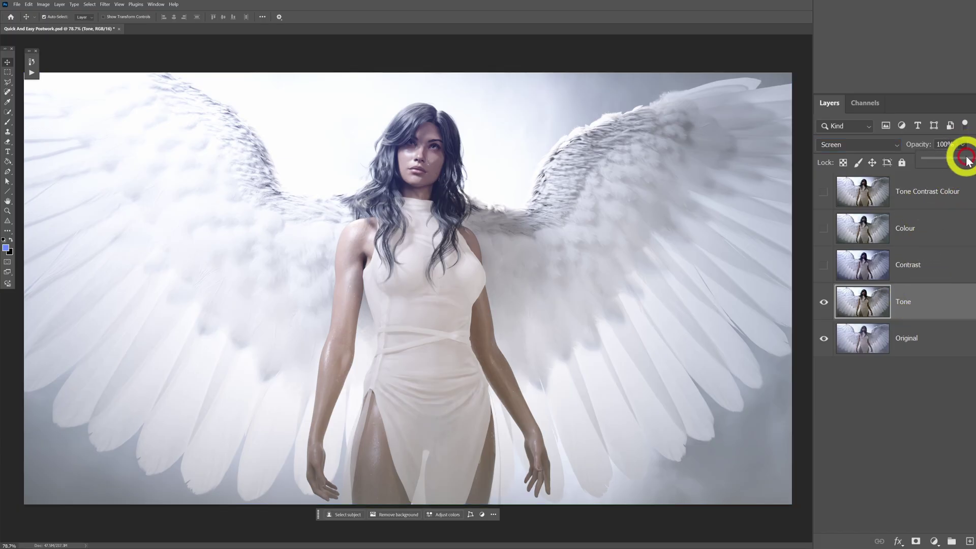
left_click_drag(973, 158, 951, 165)
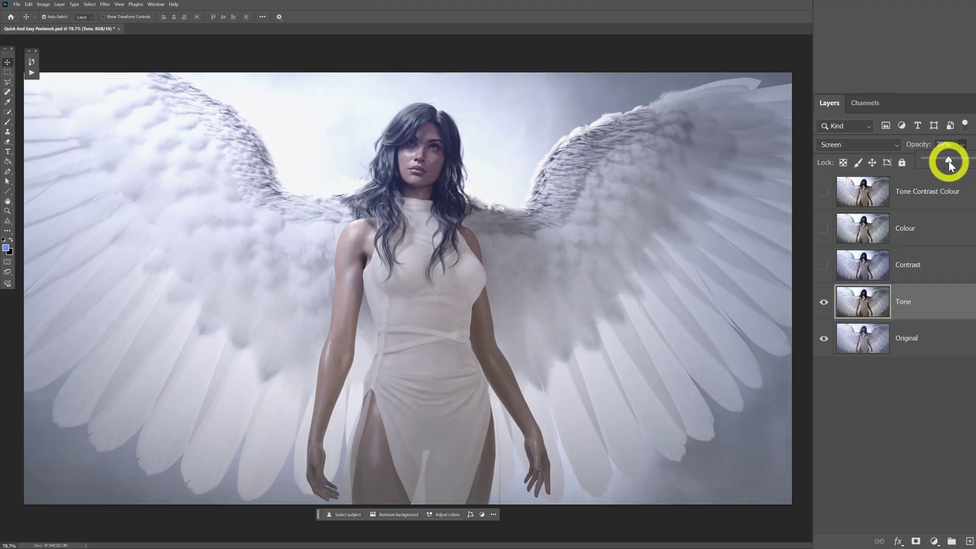
left_click_drag(950, 163, 950, 160)
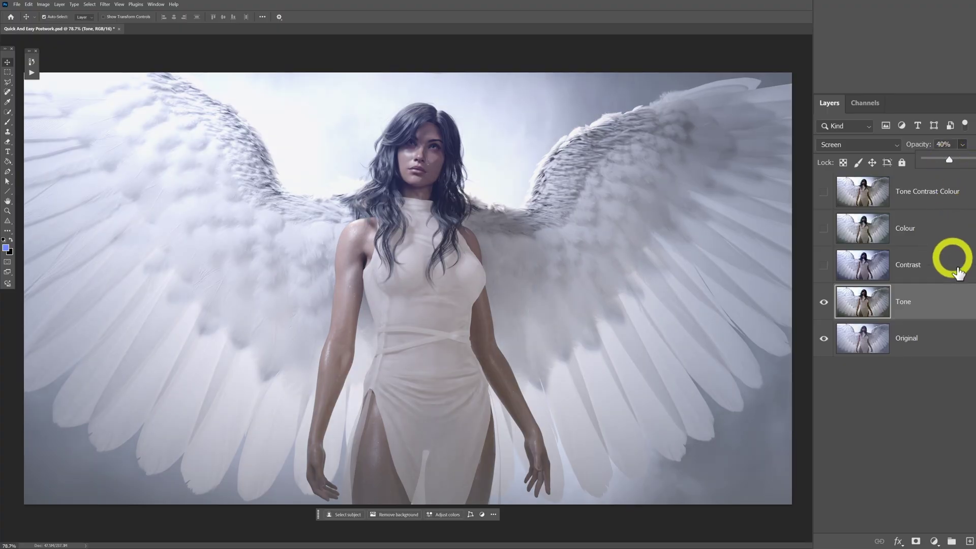
left_click(944, 391)
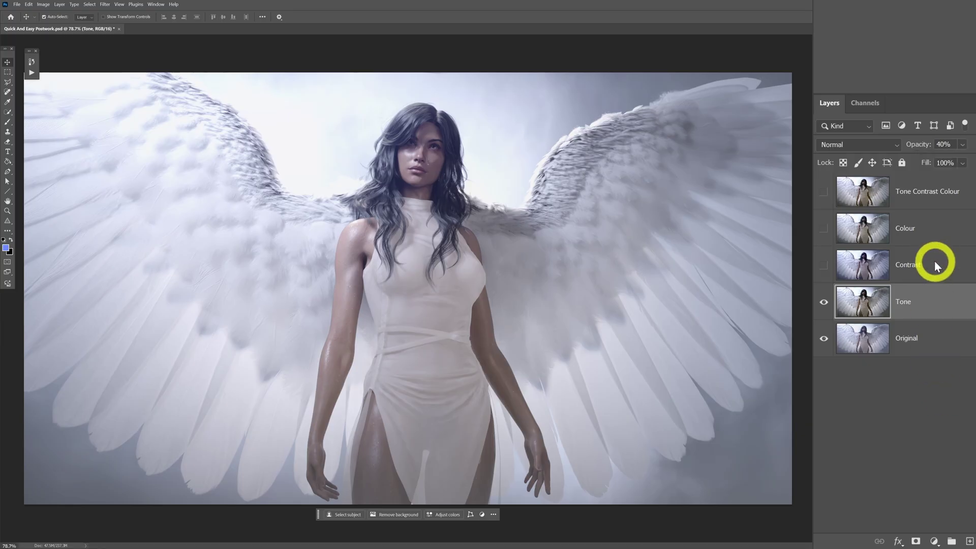
Step: Show the Contrast layer, set its blend mode to Lighten and its opacity to 40%
left_click(910, 299)
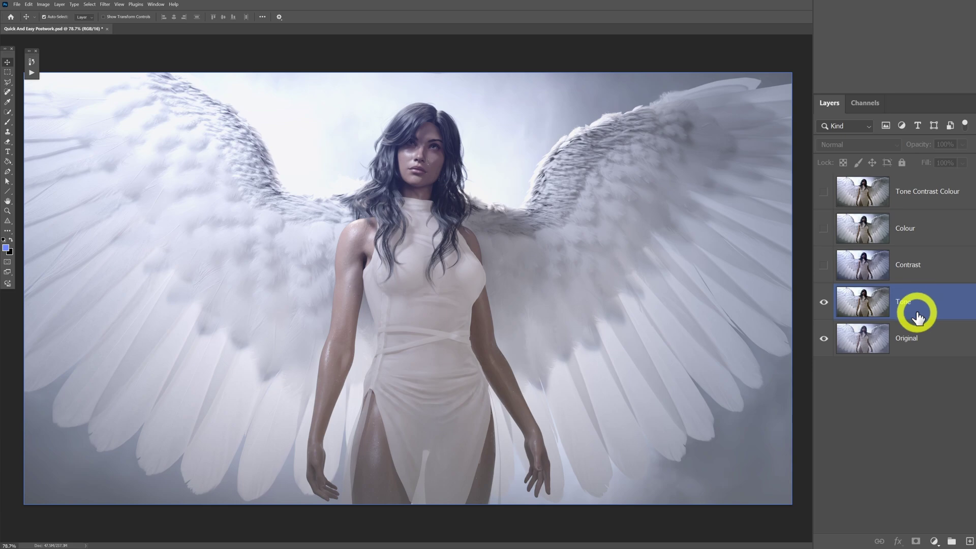
left_click(920, 278)
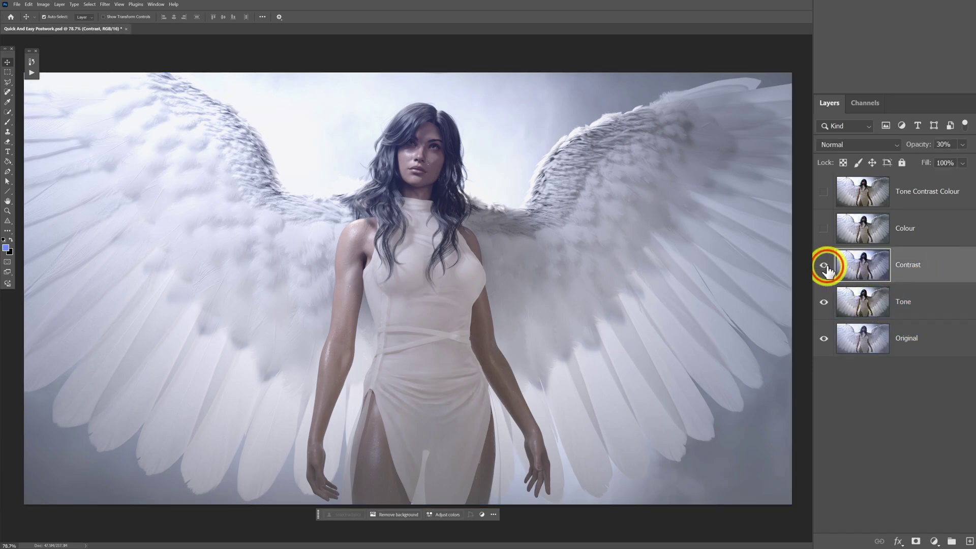
left_click(824, 265)
left_click(914, 271)
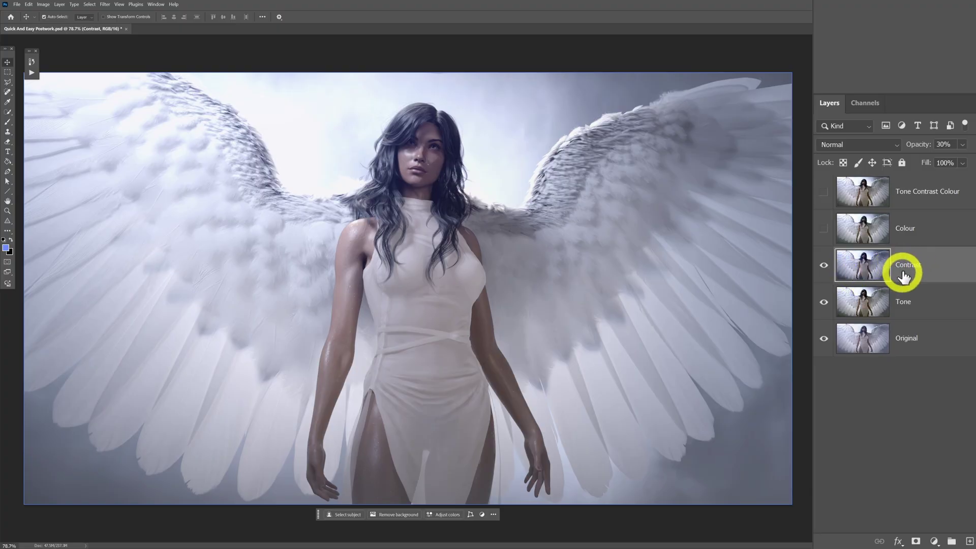
left_click(874, 144)
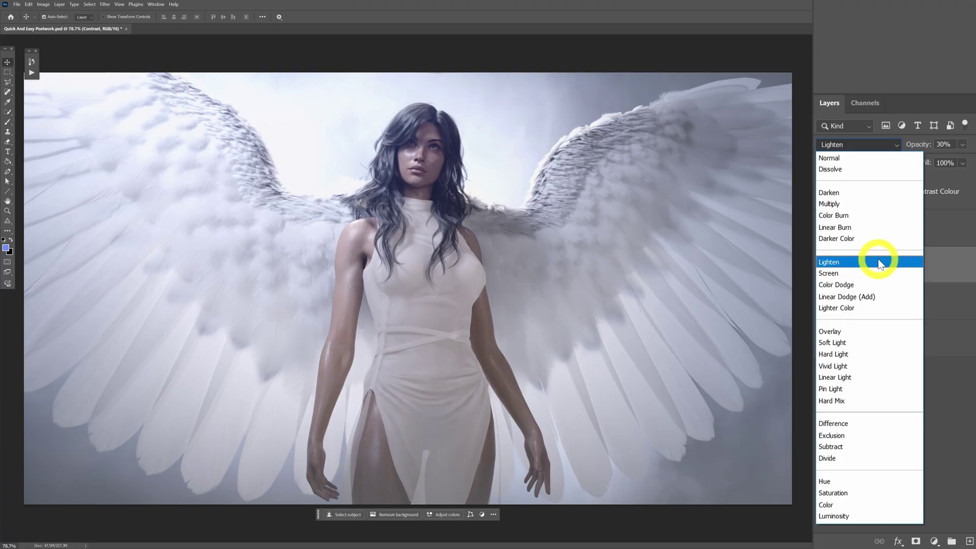
left_click(880, 263)
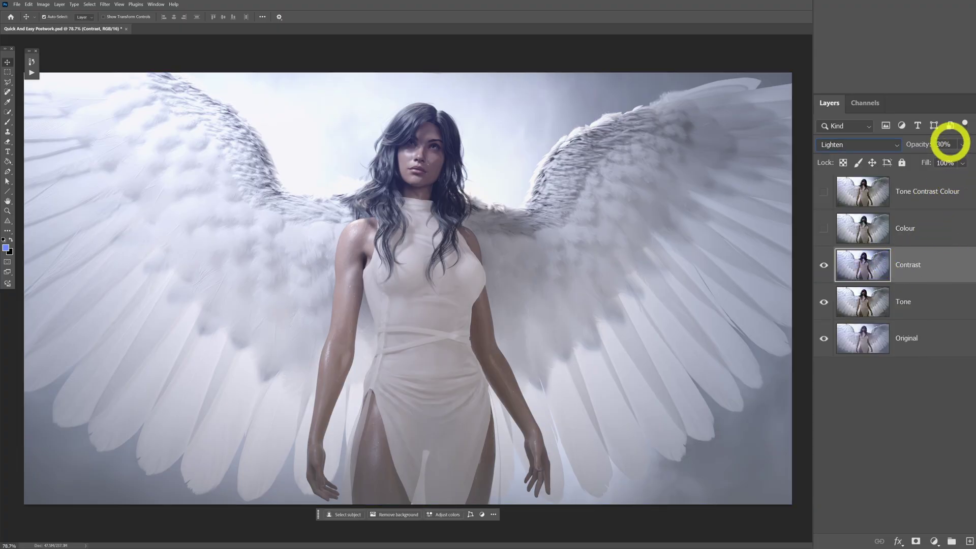
left_click(925, 147)
left_click_drag(925, 146, 934, 151)
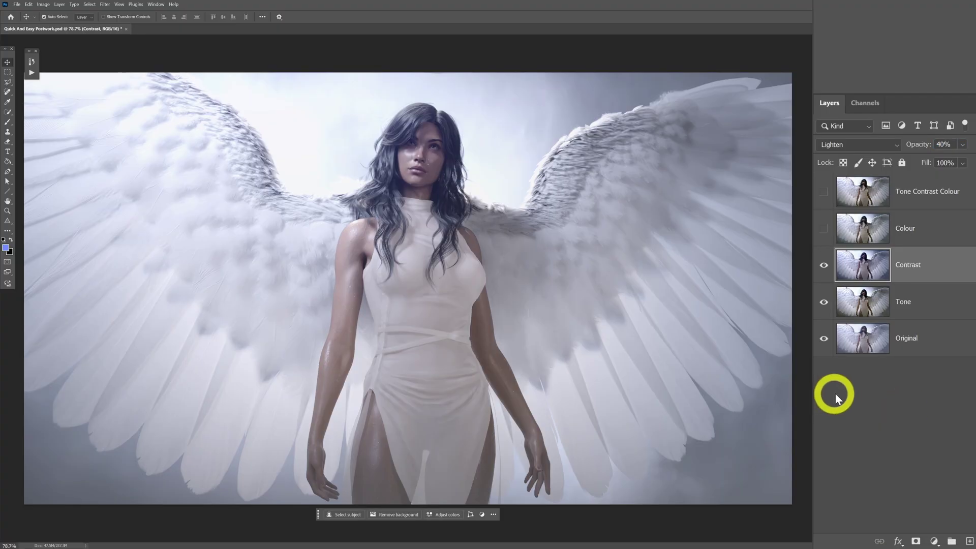
Step: Show the Colour layer and reduce its opacity to 39%
left_click(823, 228)
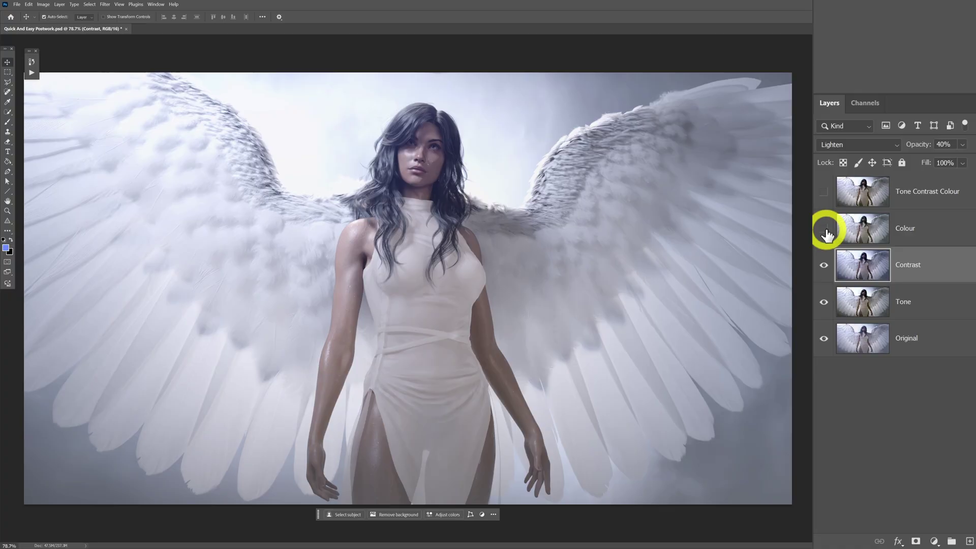
left_click(909, 243)
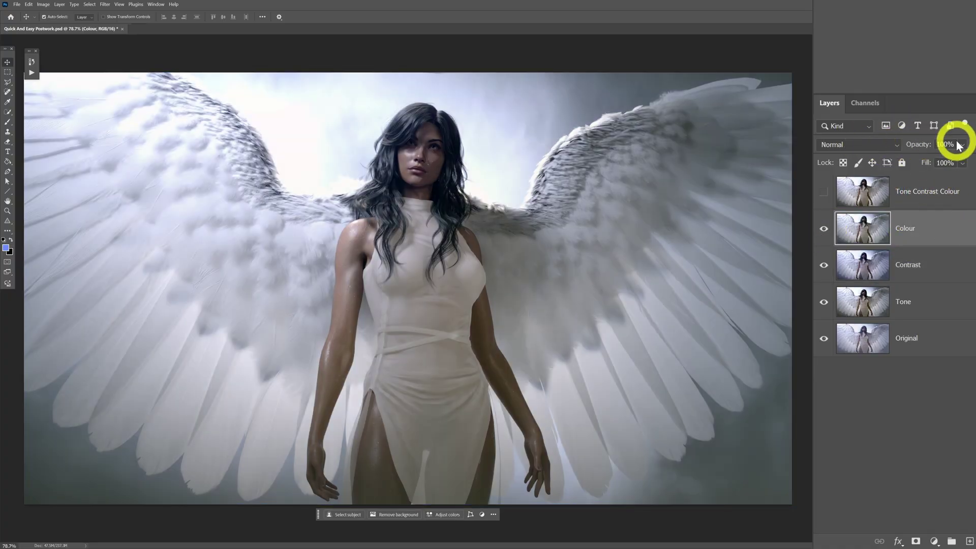
left_click_drag(932, 144, 883, 152)
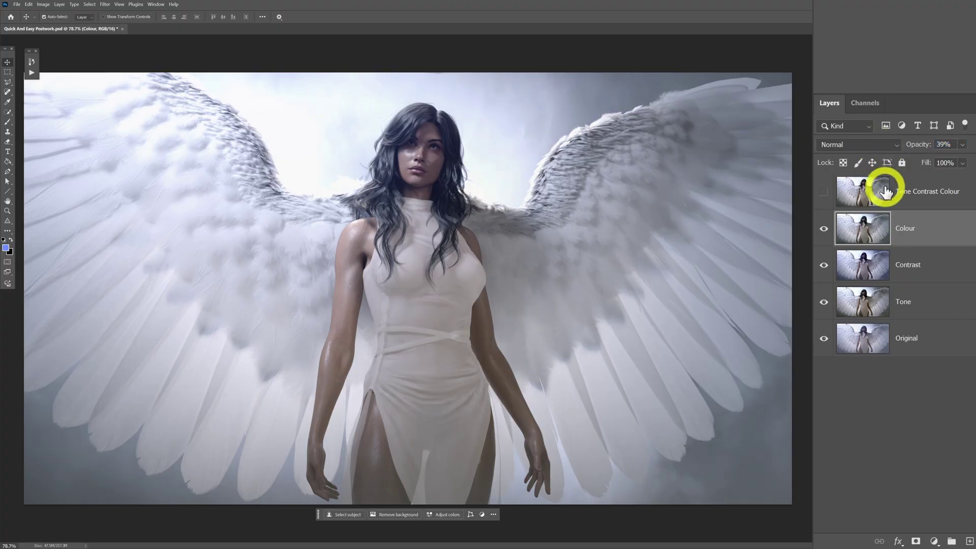
left_click_drag(893, 233, 930, 367)
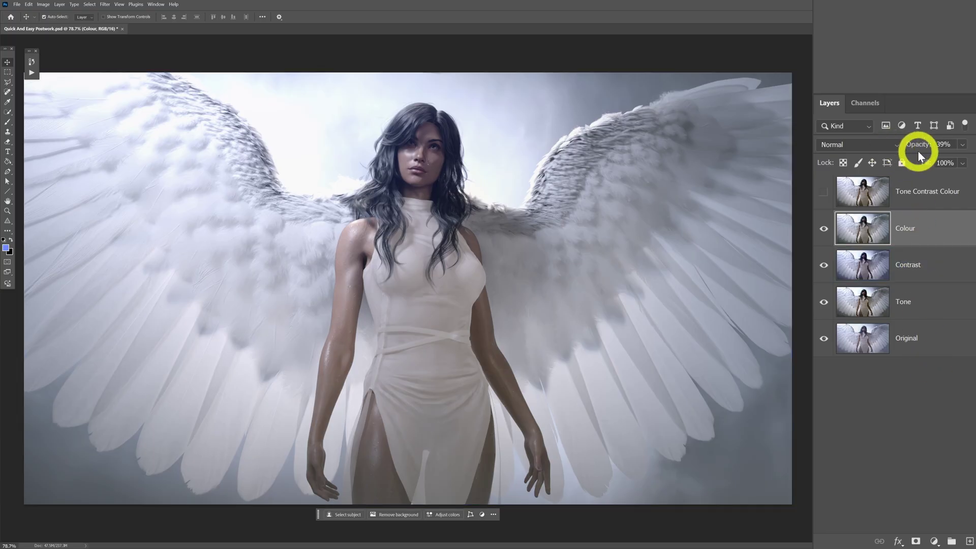
left_click_drag(918, 229, 828, 196)
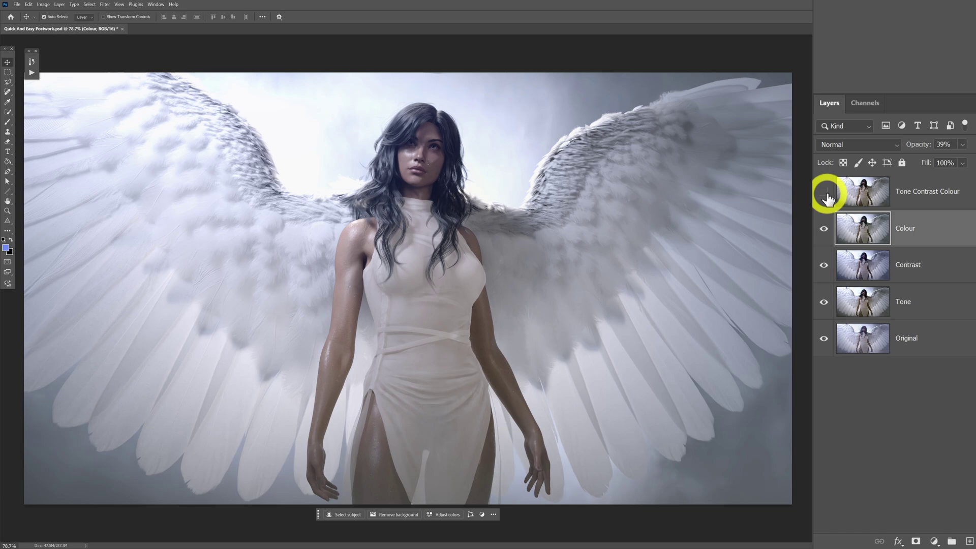
Step: Show the Tone Contrast Colour layer, set its blend mode to Screen and lower its opacity
left_click(824, 192)
left_click(912, 203)
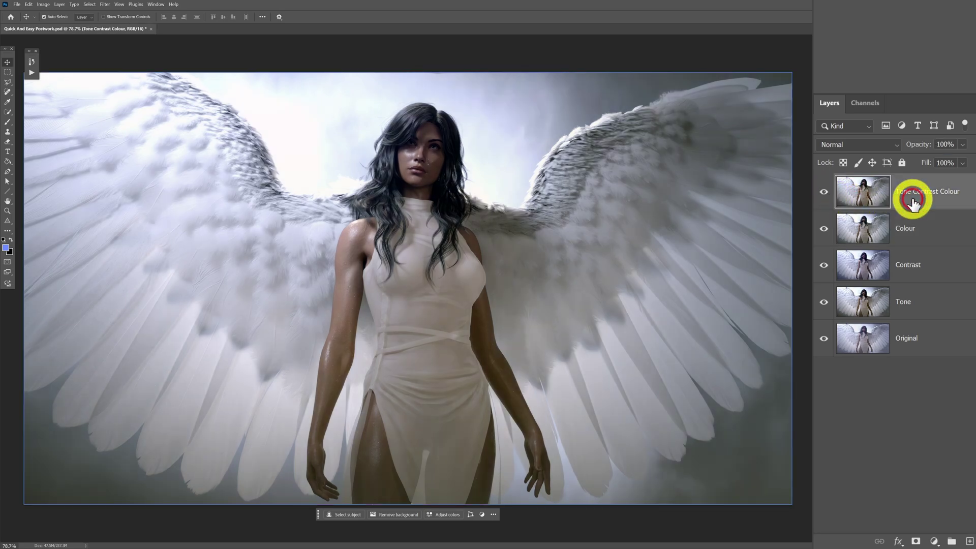
left_click(874, 144)
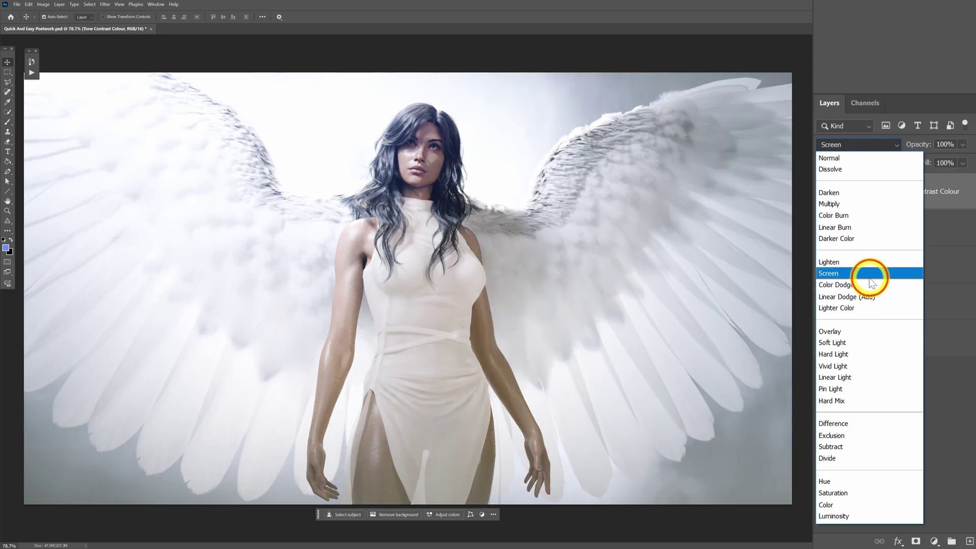
left_click(870, 273)
left_click_drag(917, 146, 883, 151)
left_click(906, 392)
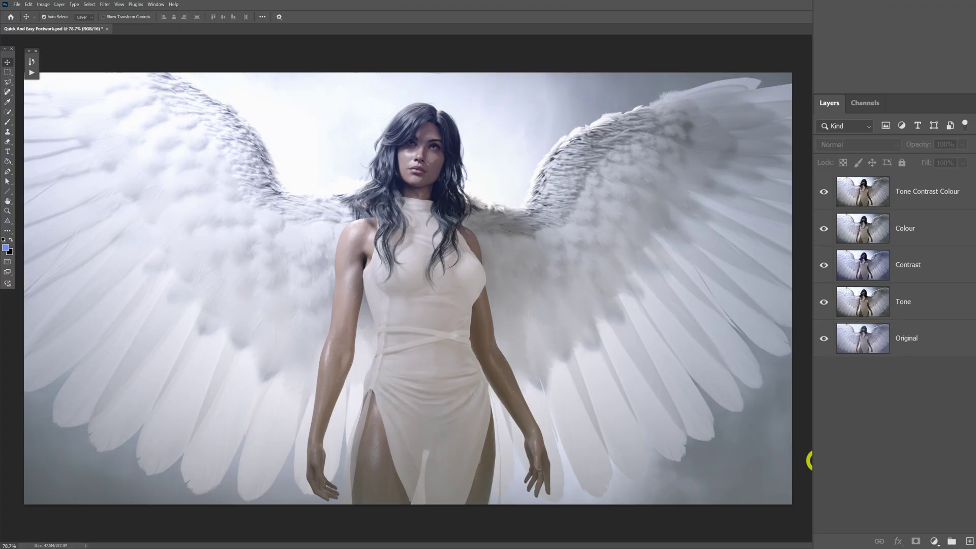
left_click(778, 429)
left_click(908, 259)
left_click(941, 331)
left_click(920, 398)
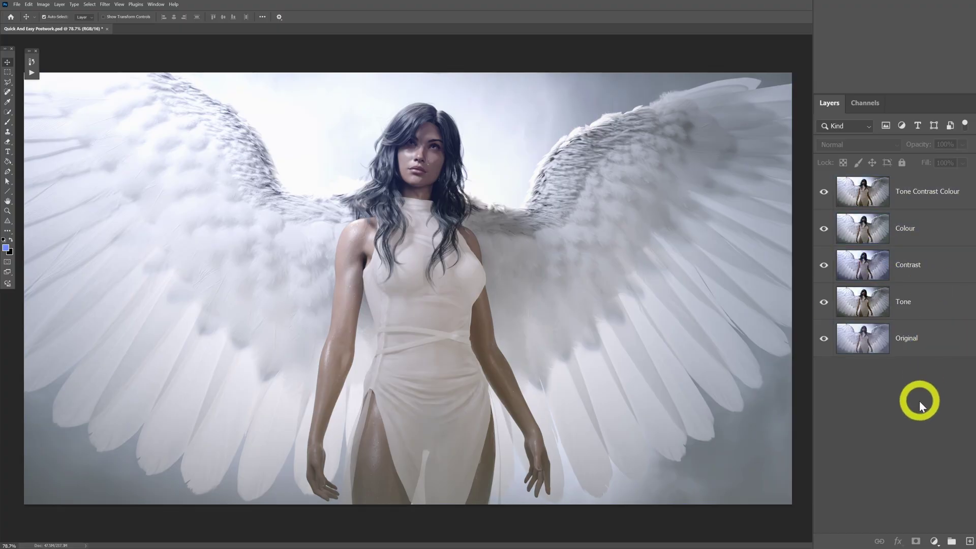
Step: Duplicate the Original layer and move the copy to the top of the layer stack
key("ctrl+z")
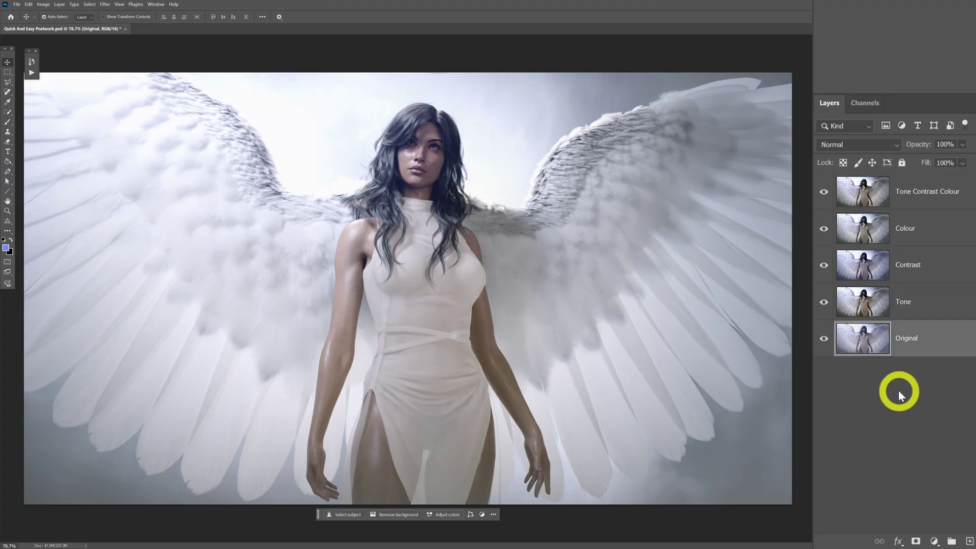
key("ctrl+j")
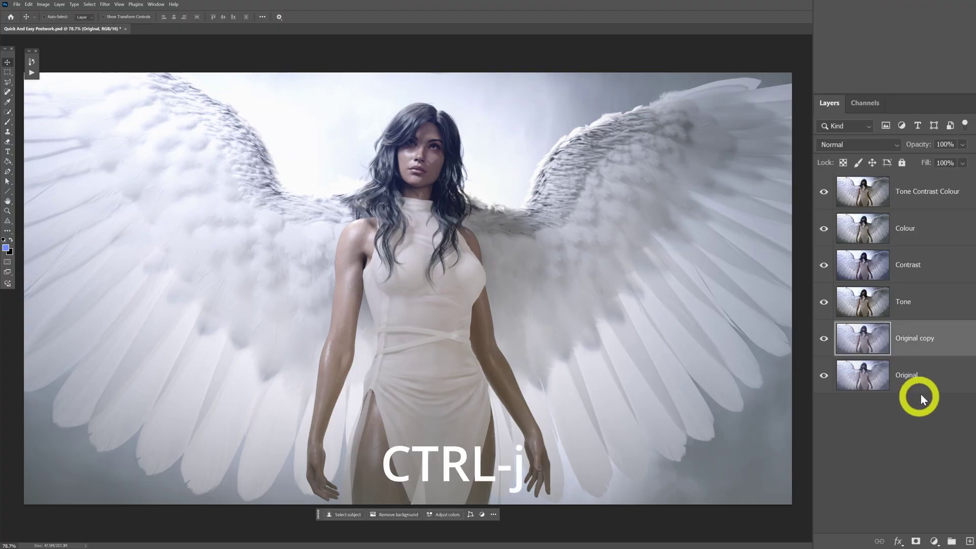
left_click_drag(925, 348, 905, 176)
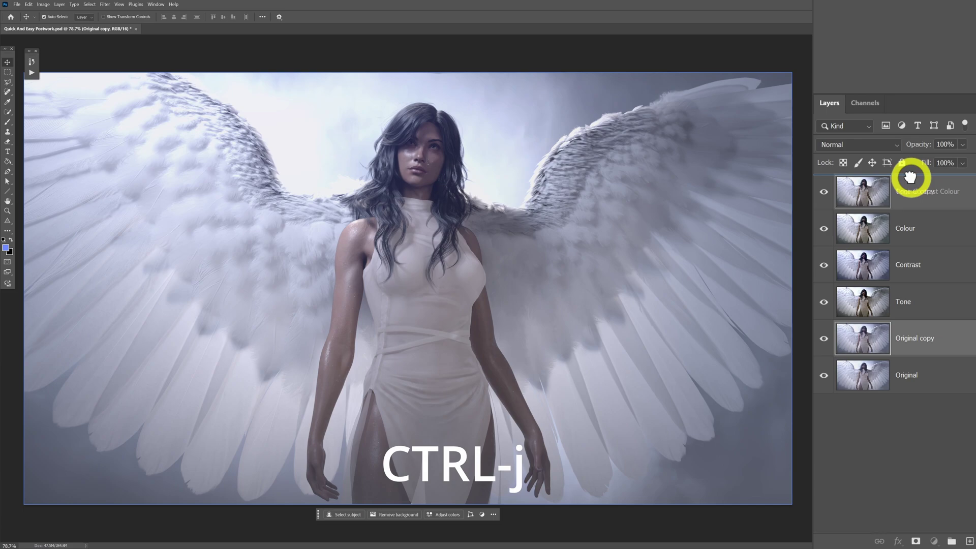
Step: Toggle the top Original copy's visibility to compare the untouched render with the blended result
left_click(825, 192)
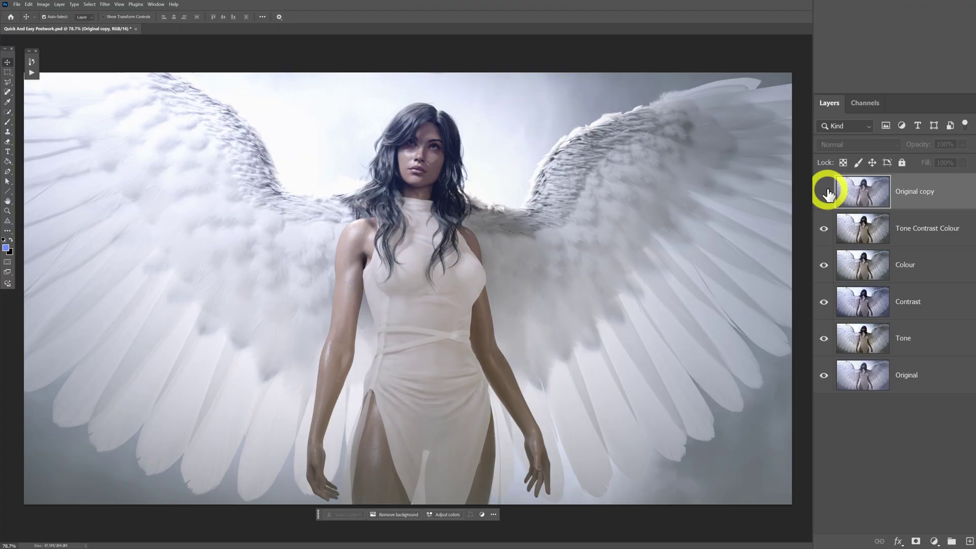
left_click(825, 192)
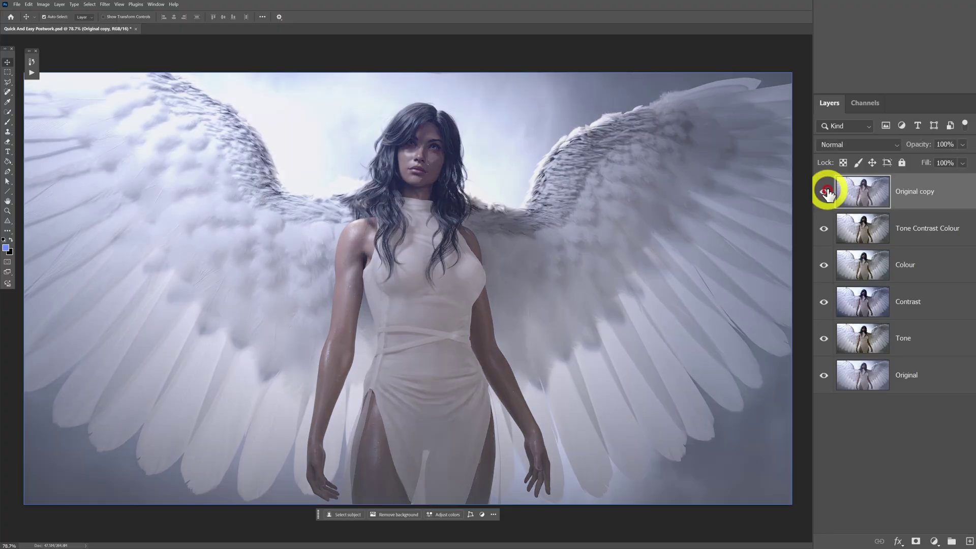
left_click(826, 192)
left_click(826, 193)
left_click(826, 192)
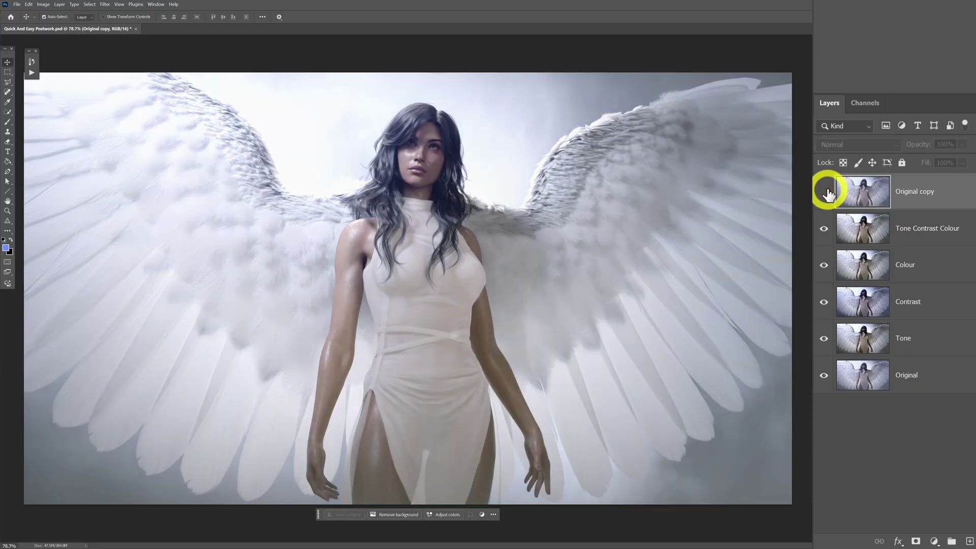
Step: Show and hide the Original copy layer again to compare before and after, leaving it hidden
left_click(827, 192)
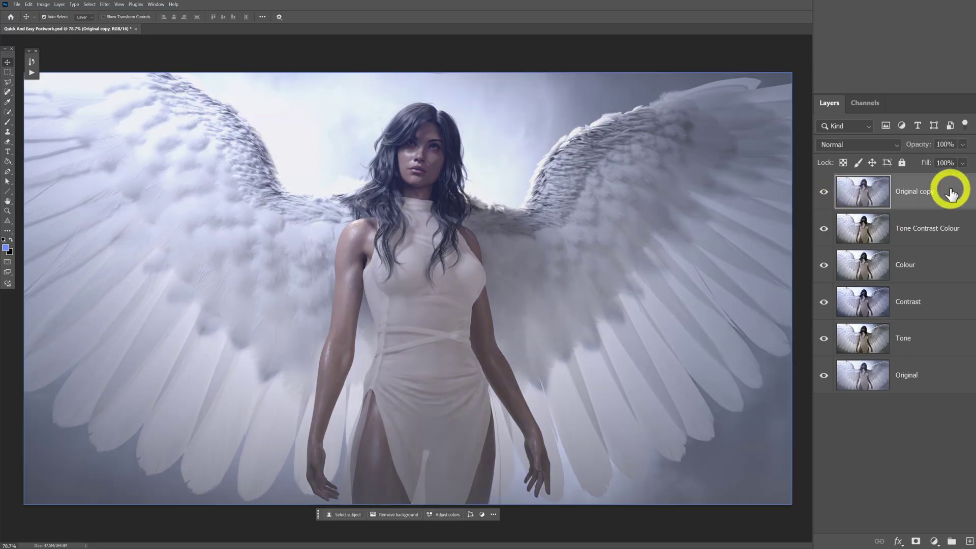
left_click(824, 192)
left_click(911, 349)
left_click(915, 379)
left_click(945, 265)
left_click(947, 235)
left_click(899, 427)
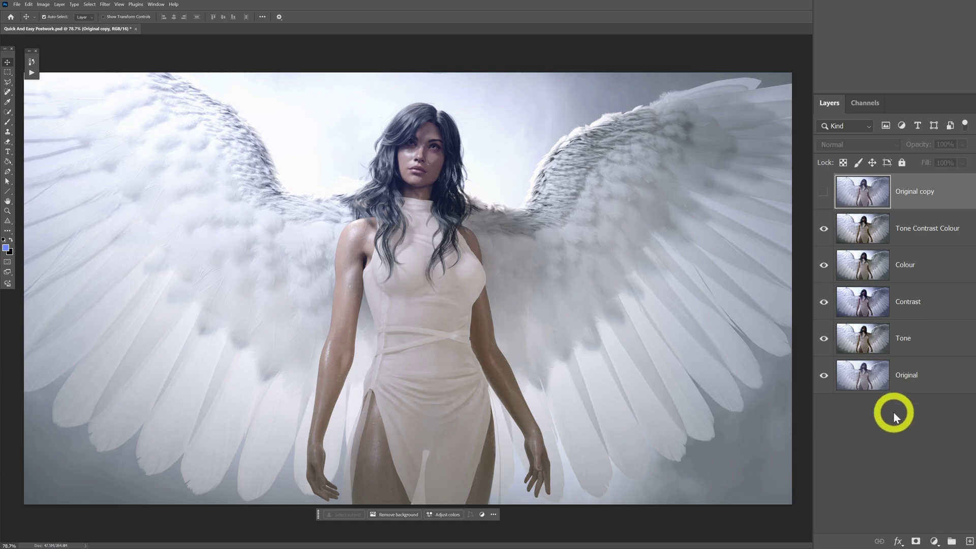
Step: Add a Gradient Map adjustment layer above the Original copy and lower its opacity for a subtle colour tint
left_click(934, 541)
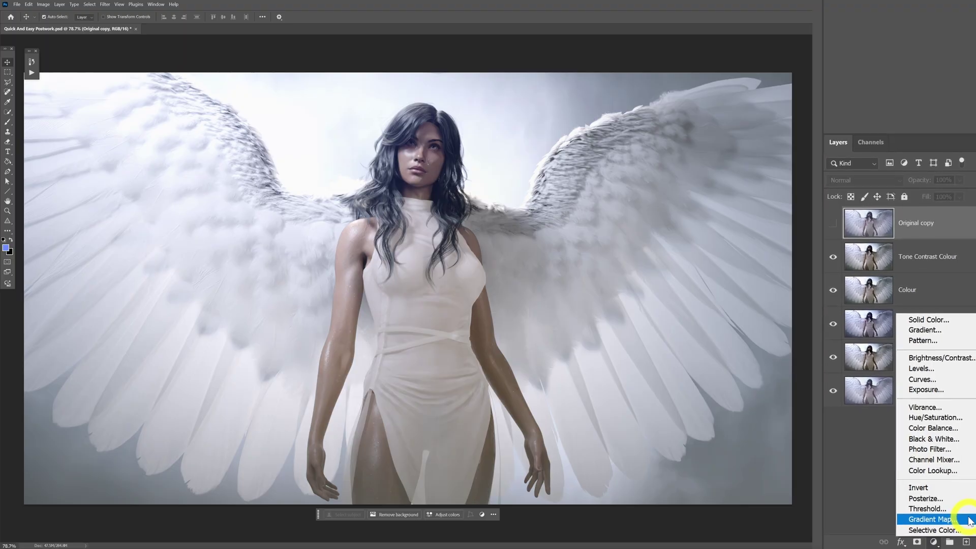
left_click(956, 530)
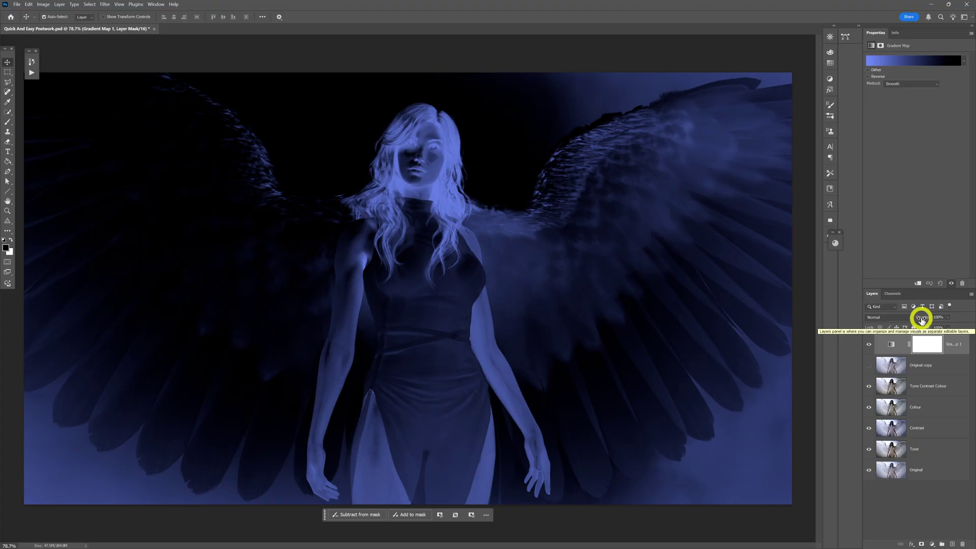
left_click_drag(922, 319, 891, 320)
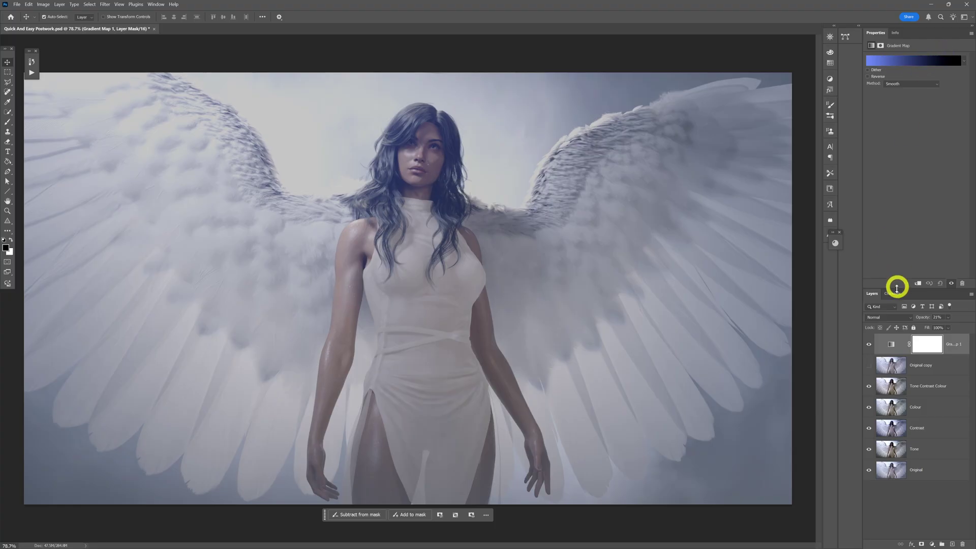
left_click(632, 279)
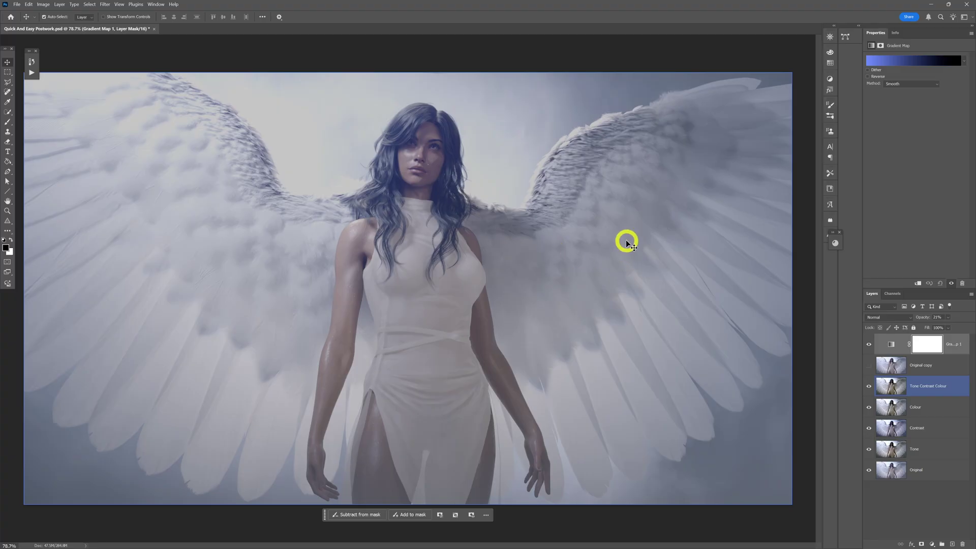
left_click(752, 263)
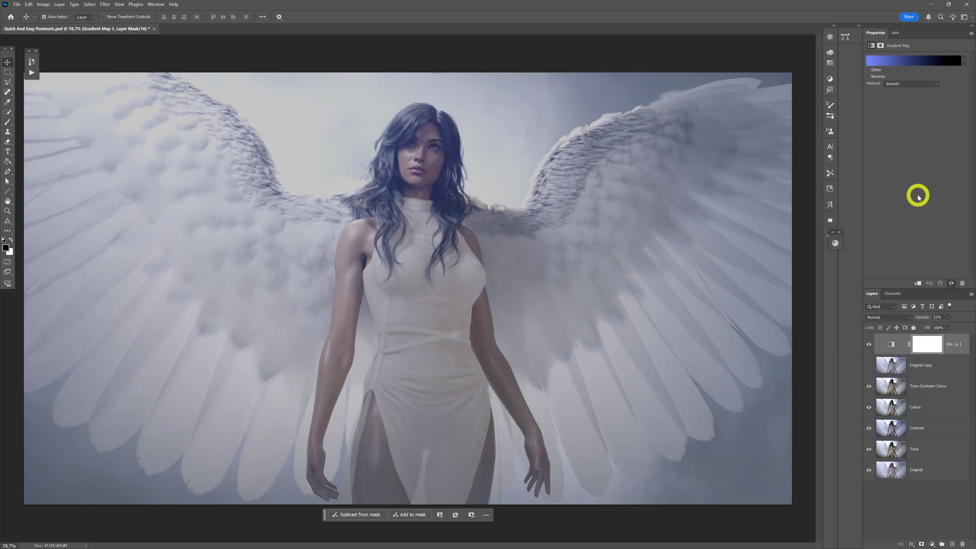
Step: Open the gradient map's gradient for editing and apply the Orange_04 preset from the Oranges group
left_click(910, 64)
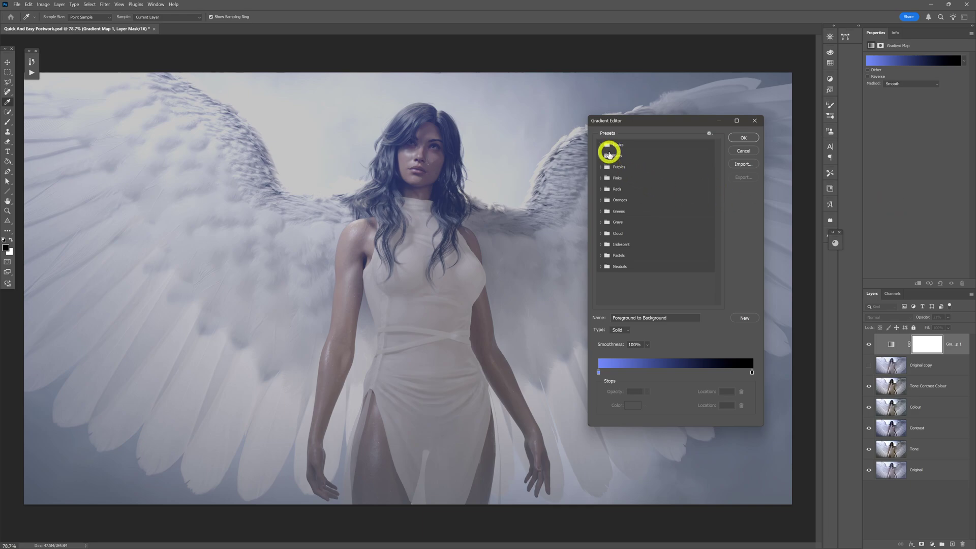
left_click(601, 167)
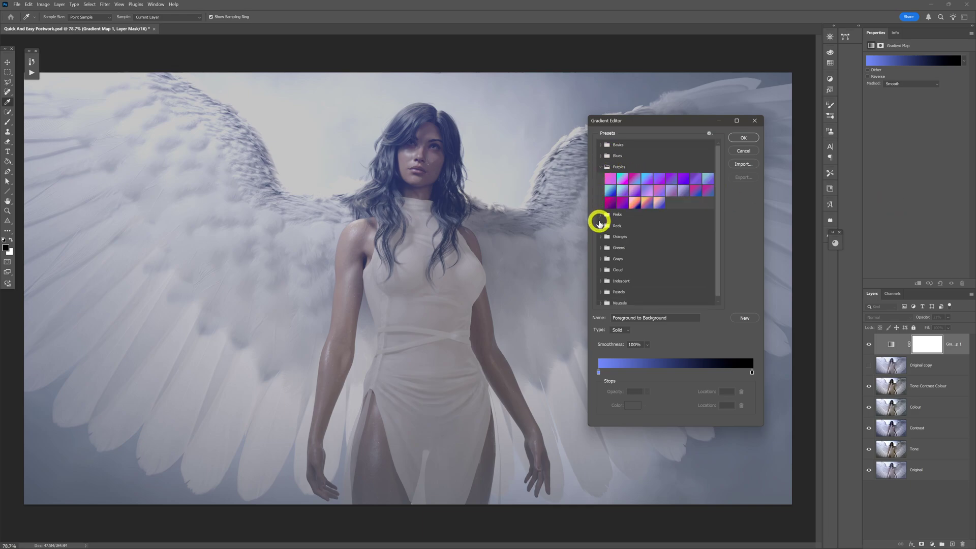
left_click(600, 225)
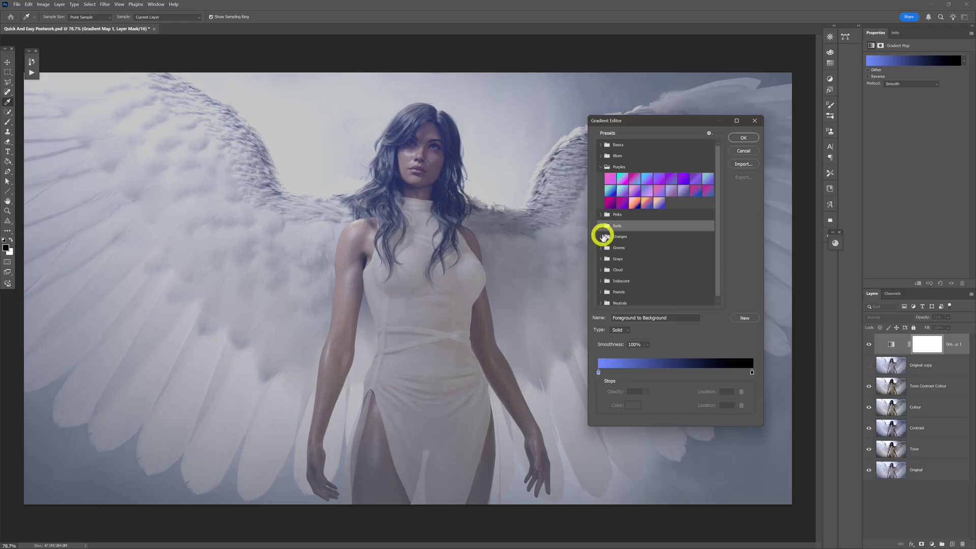
left_click(602, 237)
left_click(601, 237)
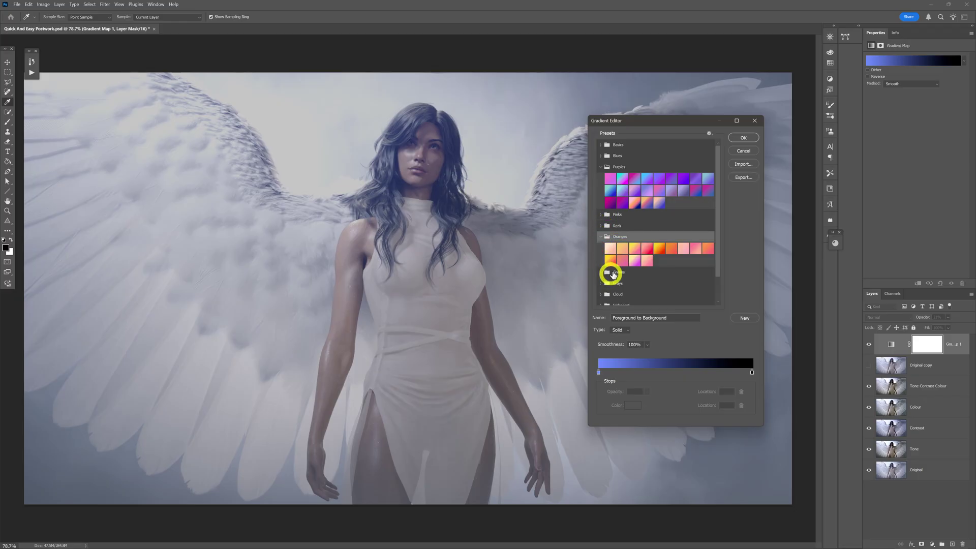
left_click(646, 248)
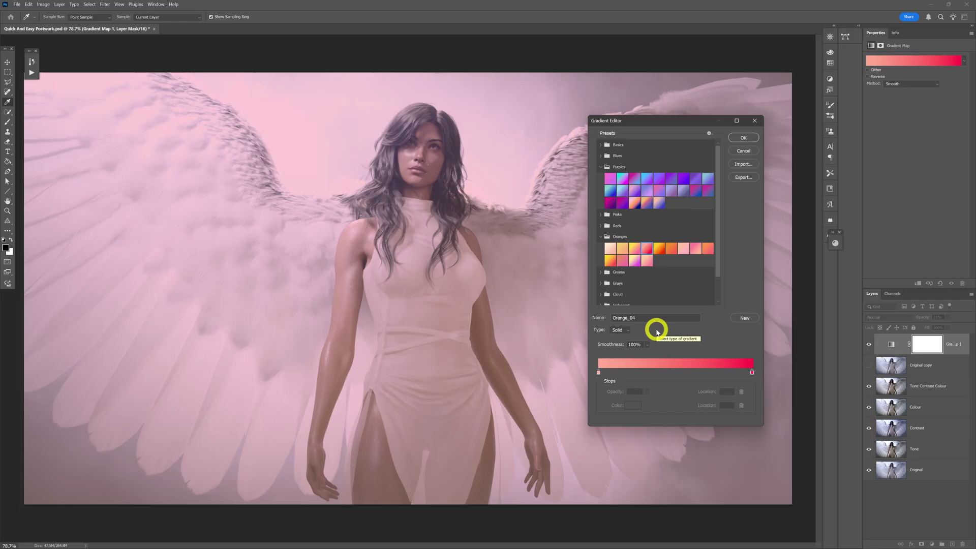
Step: Change the gradient type to Noise and set its roughness to 16%
left_click(630, 333)
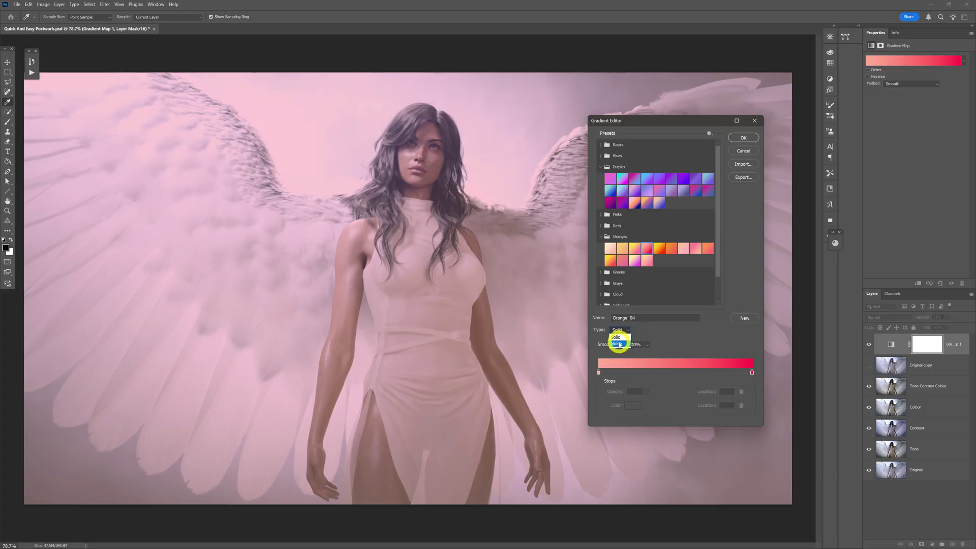
left_click(621, 342)
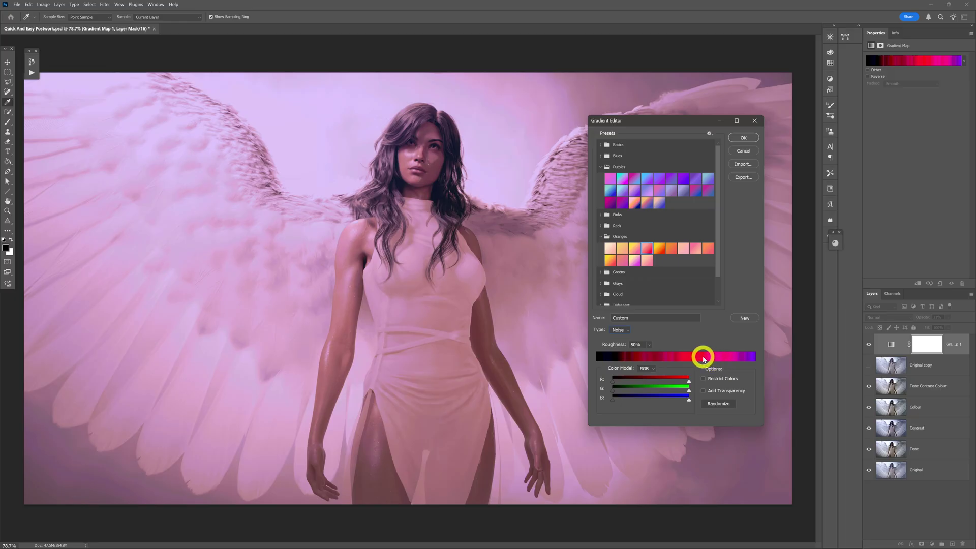
left_click(651, 344)
left_click_drag(655, 354, 644, 354)
left_click(708, 345)
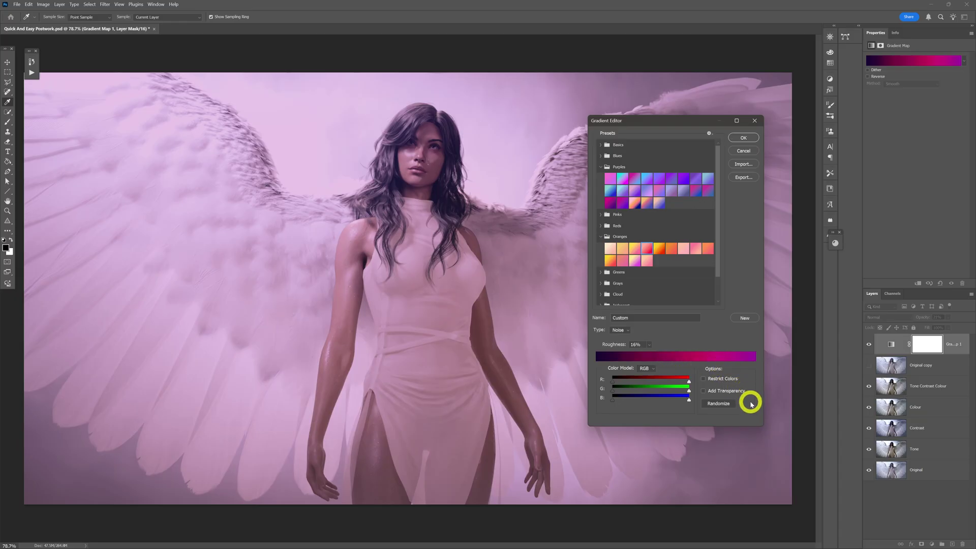
Step: Randomize the noise gradient repeatedly until it gives a light green-to-yellow blend, and accept it
left_click(719, 404)
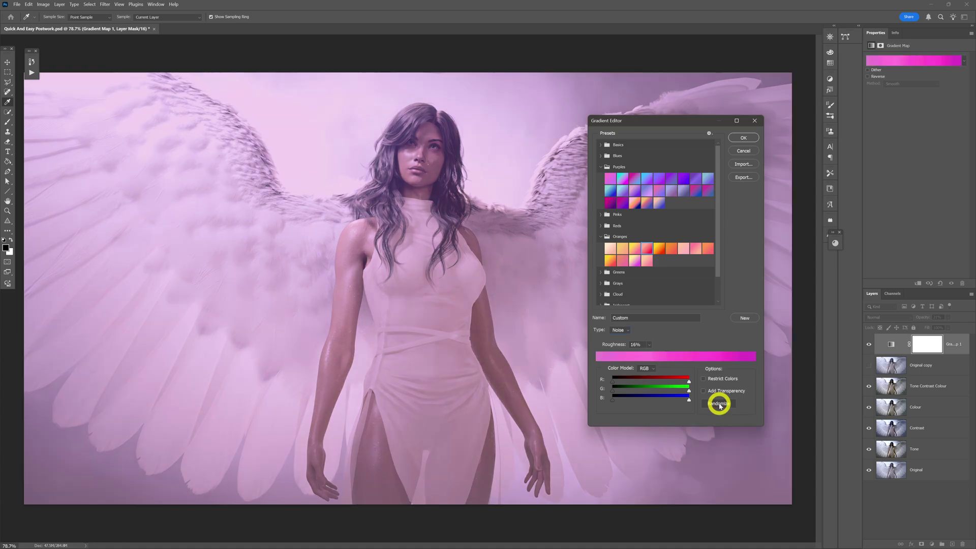
left_click(719, 405)
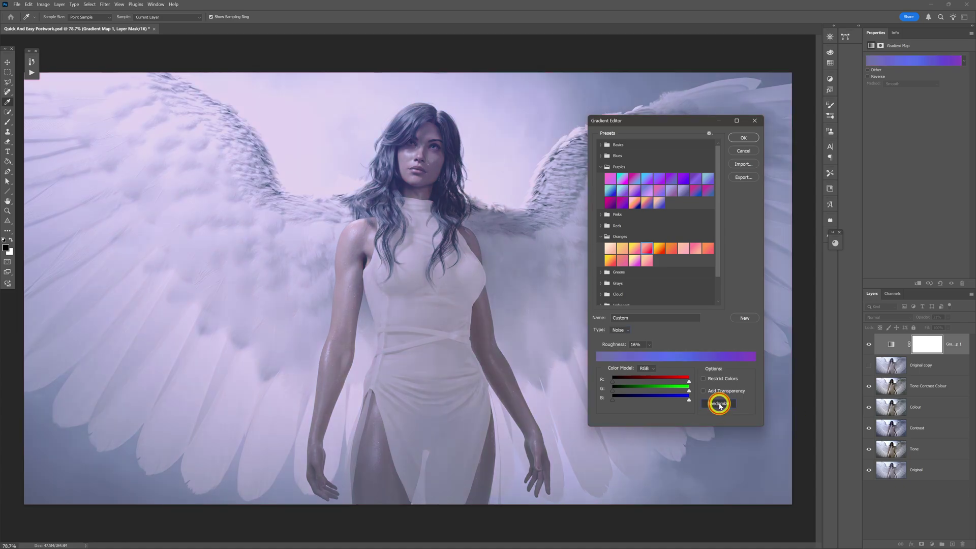
left_click(719, 405)
left_click(719, 404)
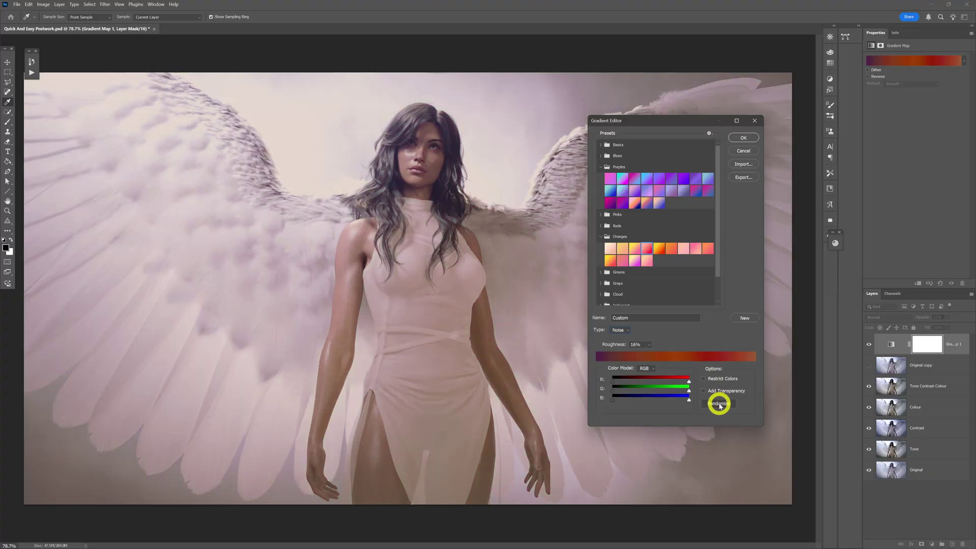
left_click(719, 404)
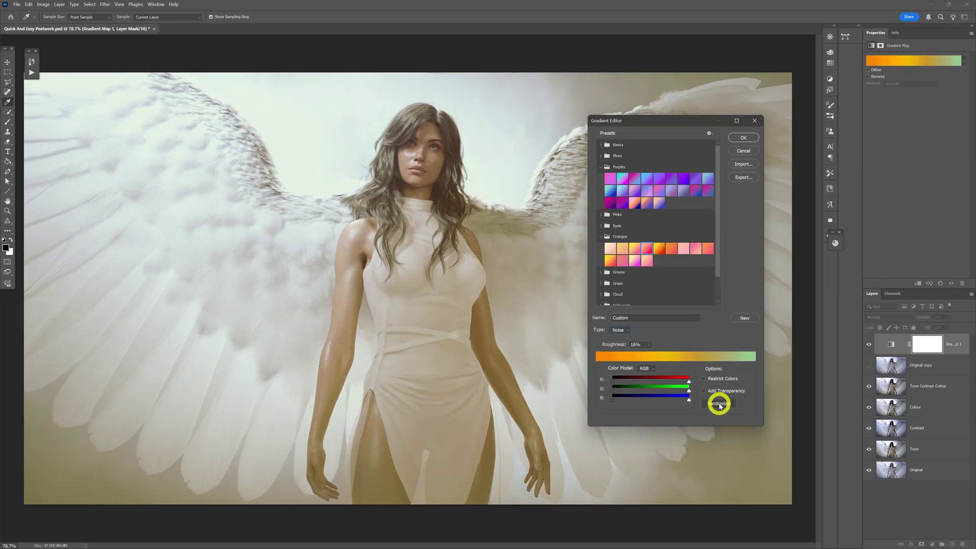
left_click(719, 404)
left_click(719, 404)
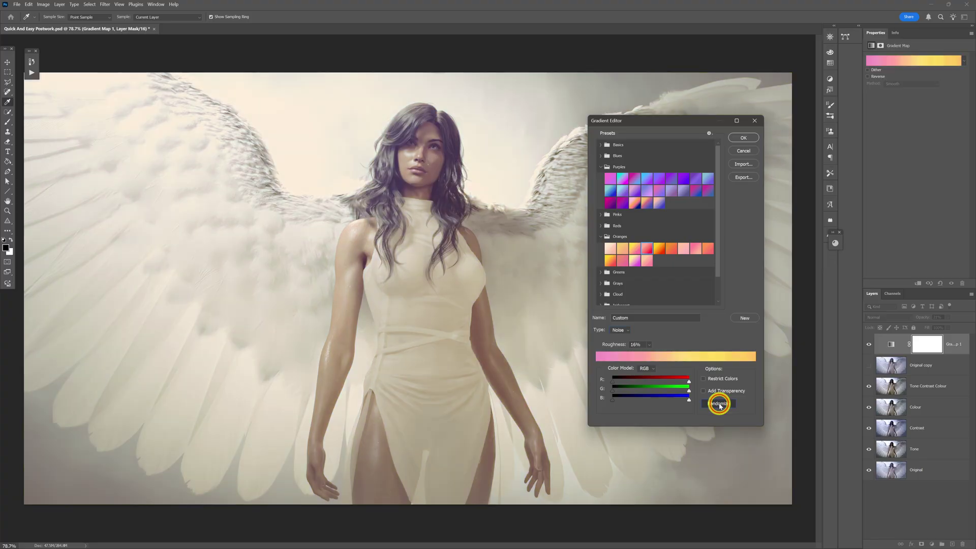
left_click(719, 405)
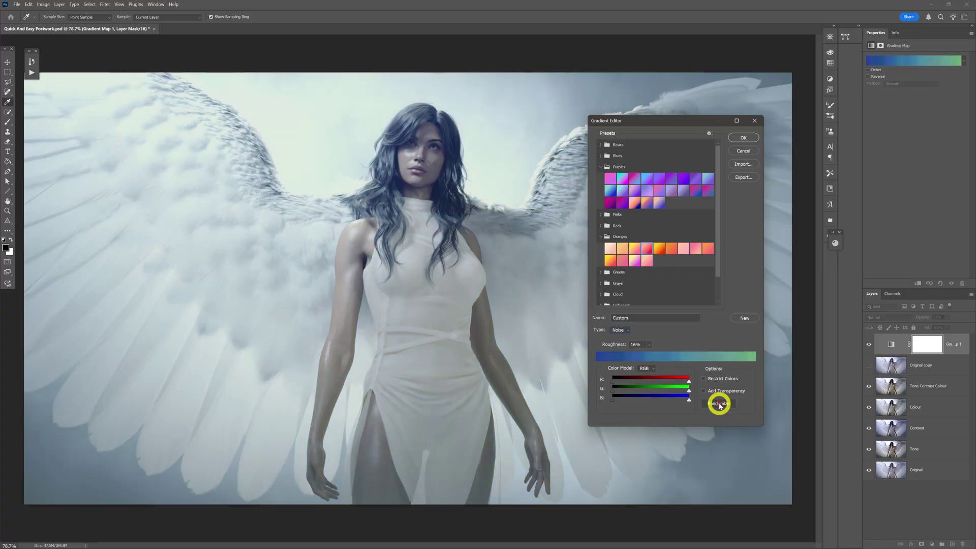
left_click(719, 404)
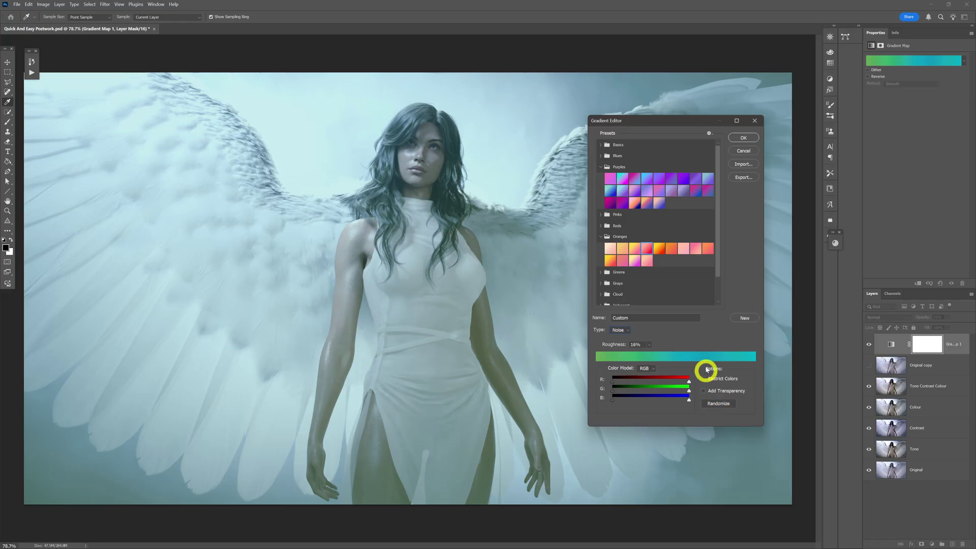
left_click(742, 151)
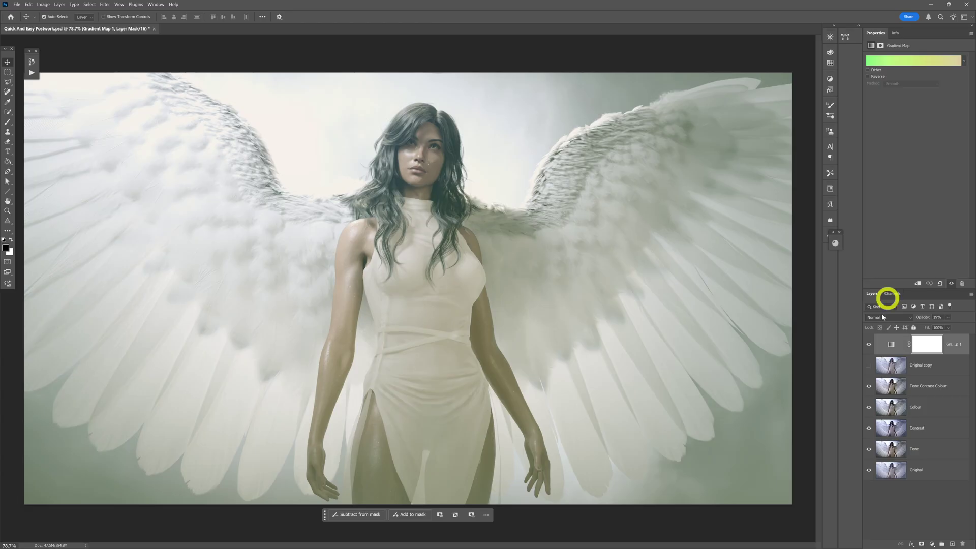
Step: Preview the Colour layer's blend modes while keeping it on Normal, and select the Tone Contrast Colour layer
left_click(924, 409)
left_click(925, 422)
left_click(926, 410)
left_click(905, 318)
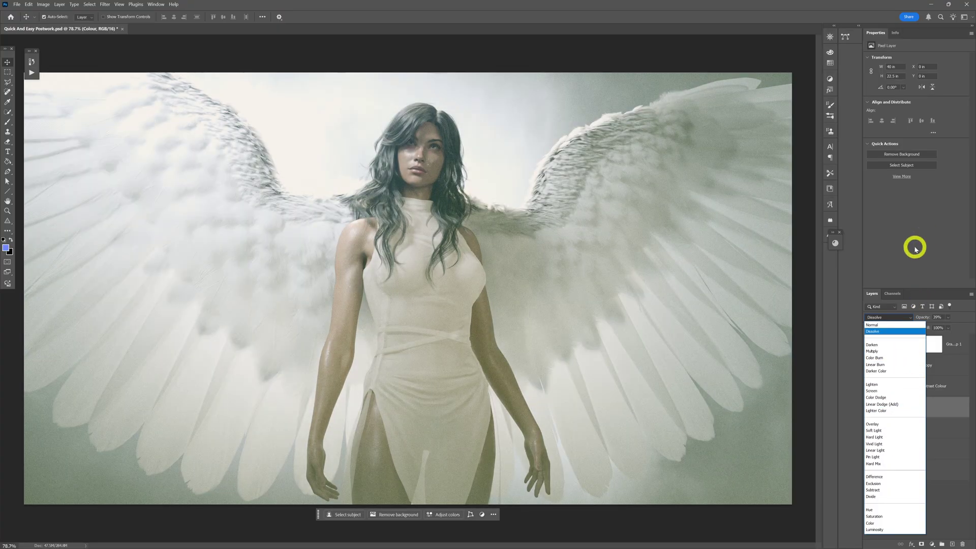
left_click(914, 248)
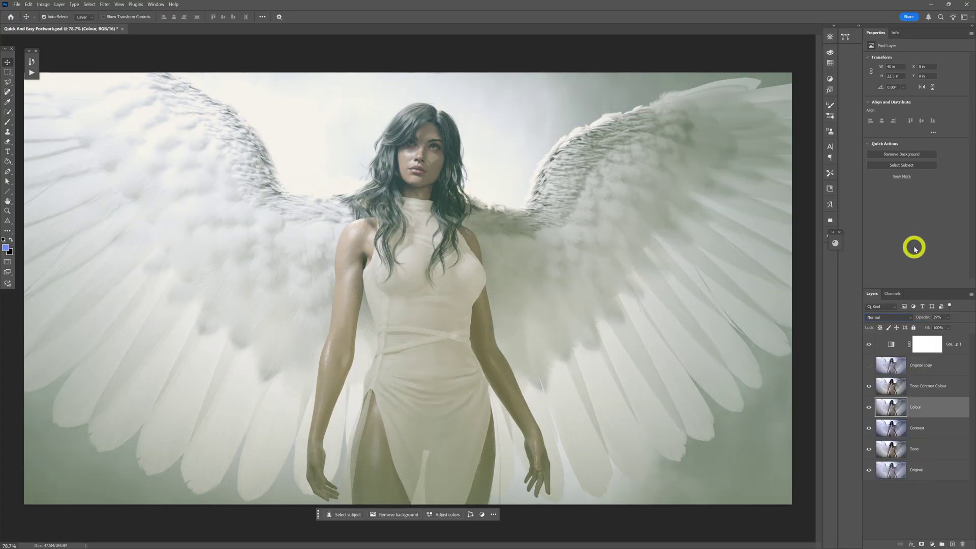
left_click(933, 383)
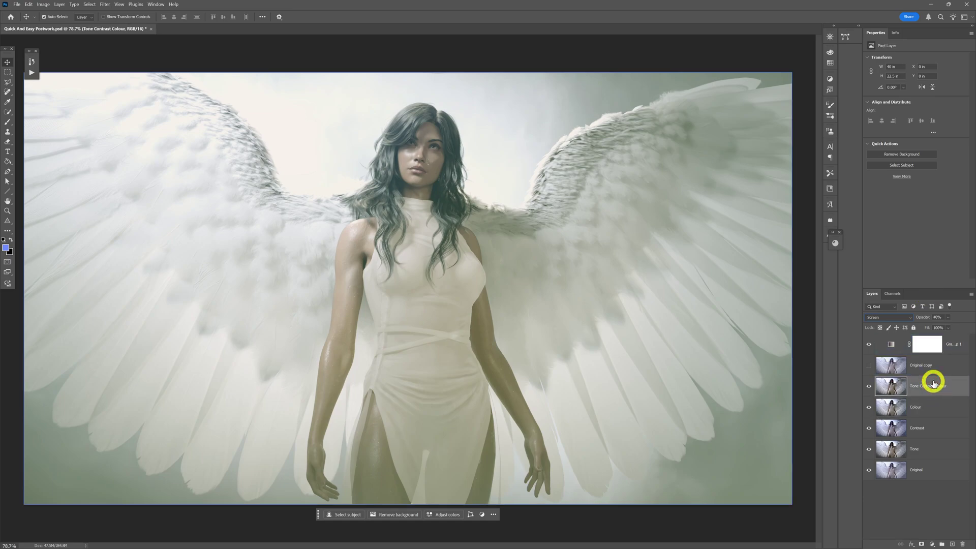